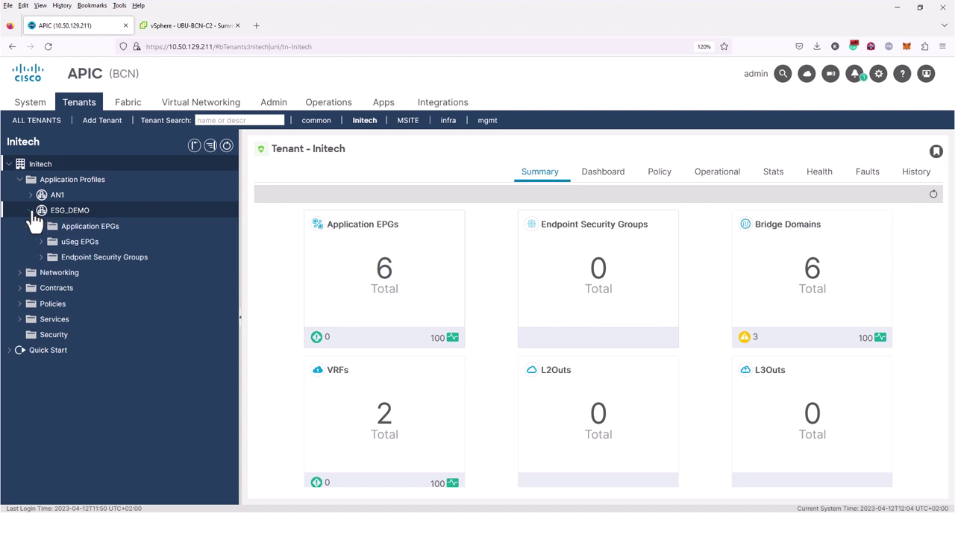
View the topology of the ESG_DEMO application profile and arrange its nodes in the order EPG_A, EPG_B, EPG_C
click(42, 226)
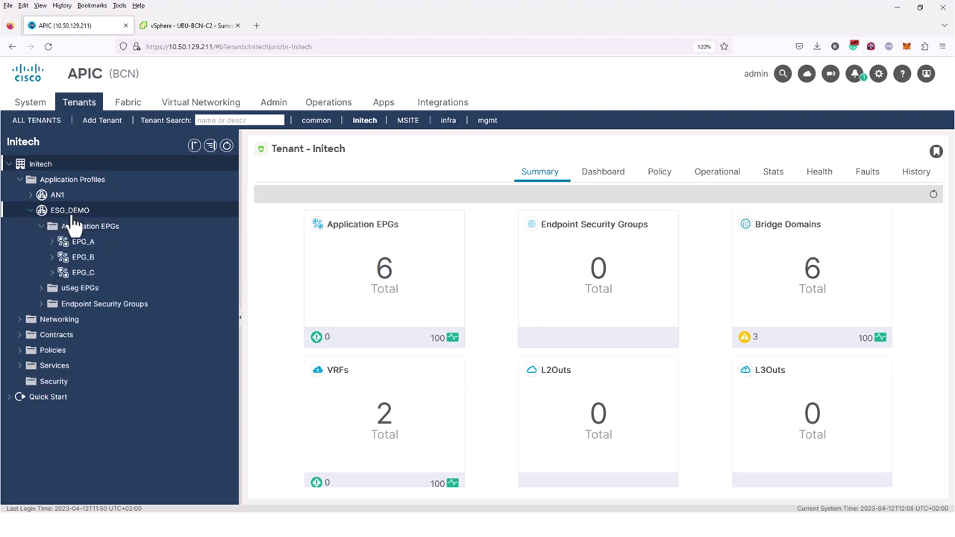
click(74, 217)
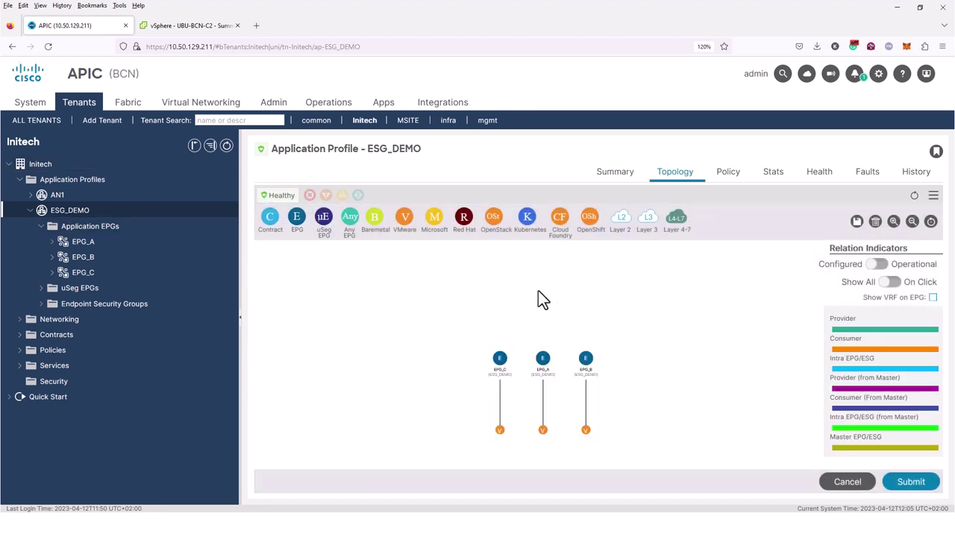
scroll(649, 338, up, 3)
drag(579, 358, 626, 301)
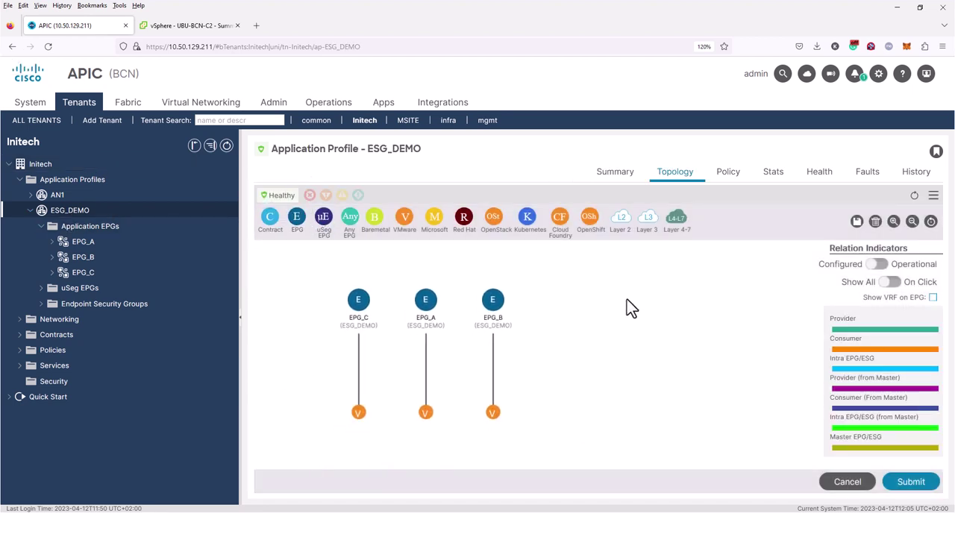
drag(366, 305, 573, 306)
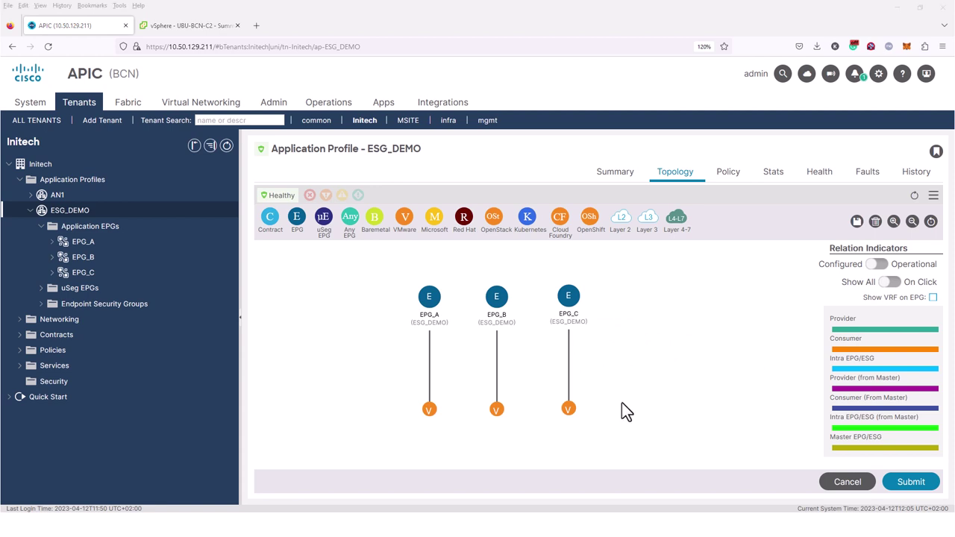
Inspect the VRF, bridge domain and VMM domain details of EPG_A, EPG_B and EPG_C in the topology
mouse_move(430, 297)
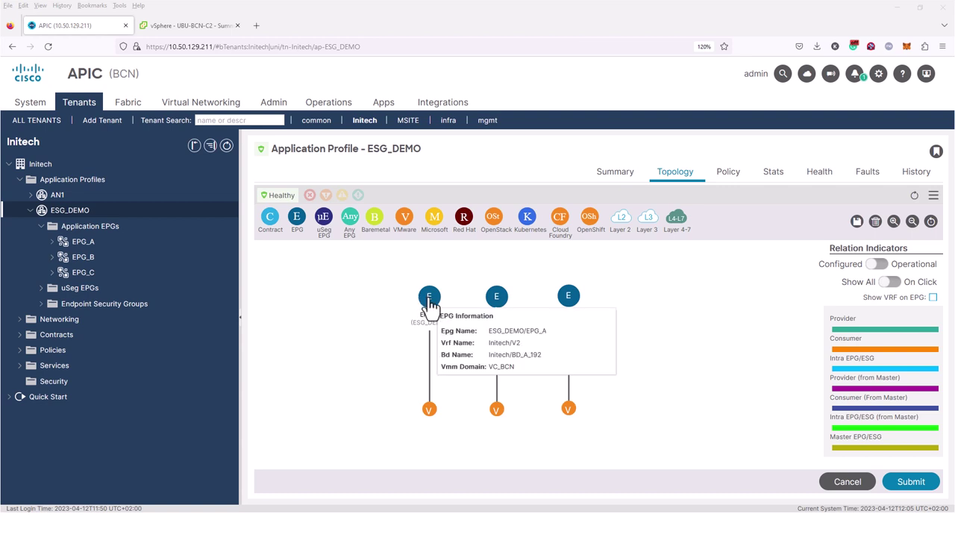
mouse_move(499, 308)
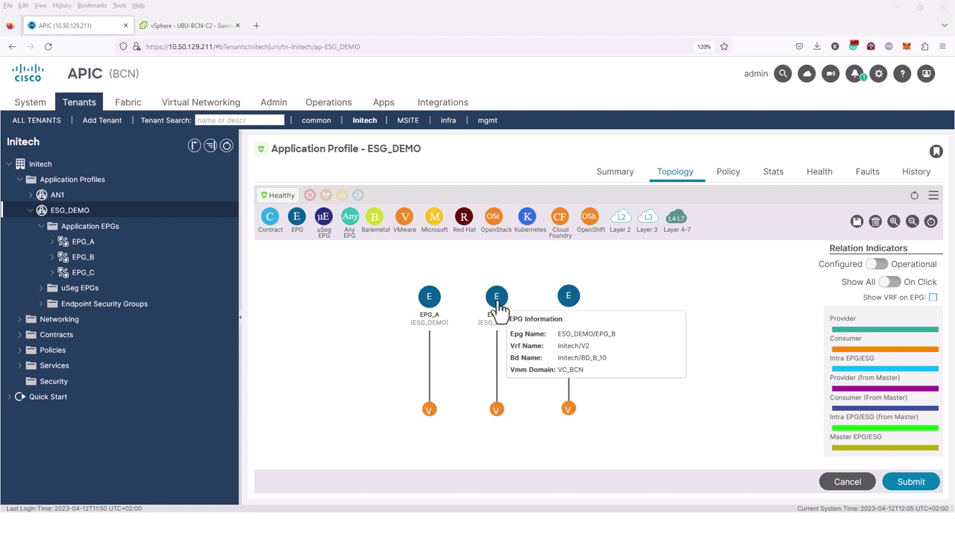
mouse_move(568, 305)
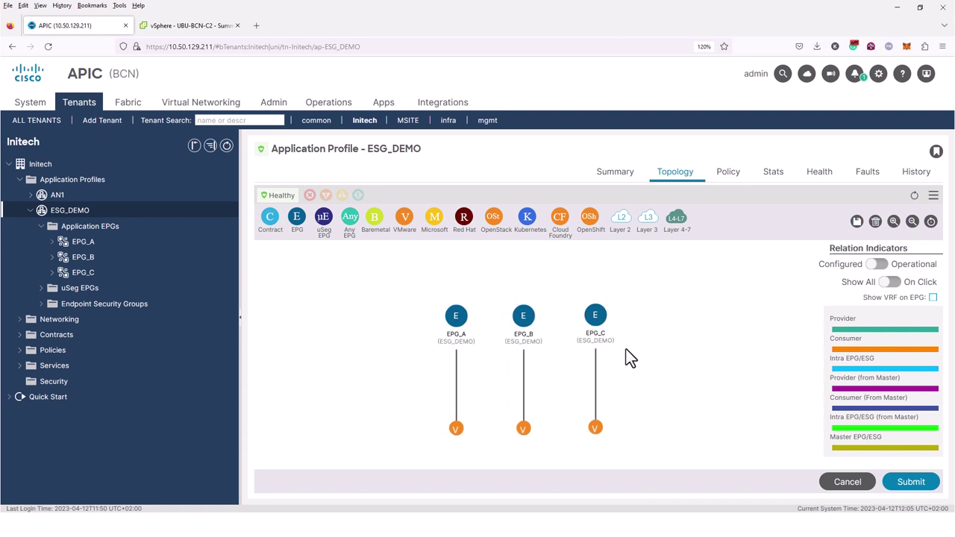
Review the client endpoints learned in EPG_A, EPG_B and EPG_C
click(85, 245)
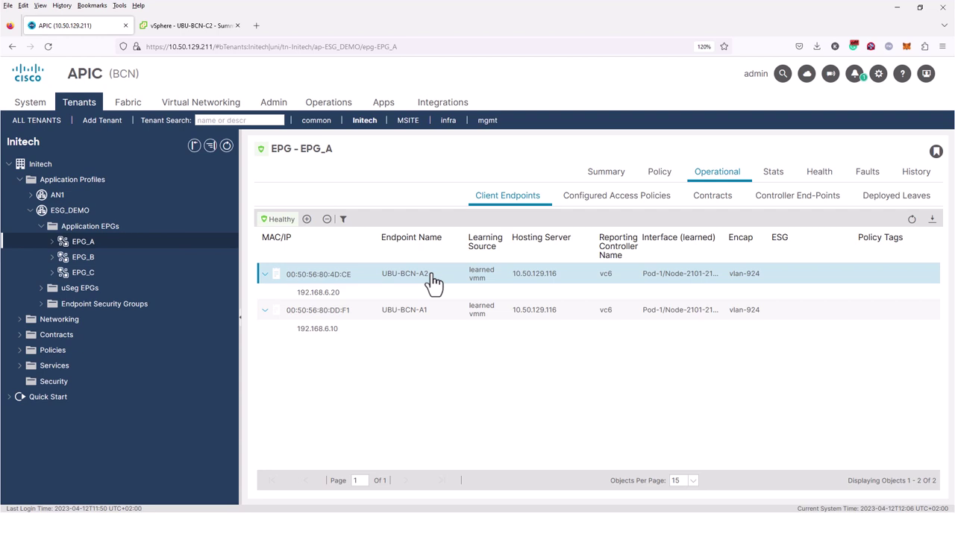
click(132, 263)
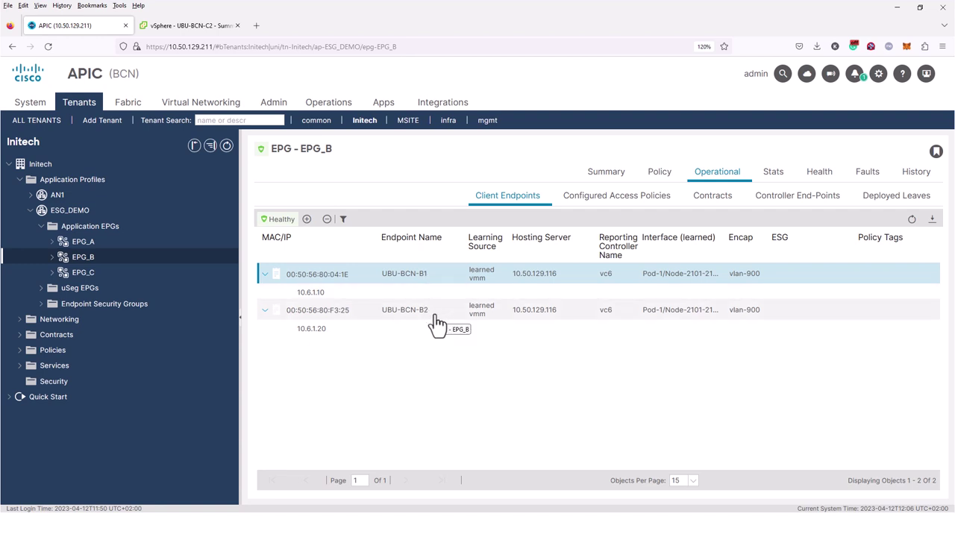
click(141, 276)
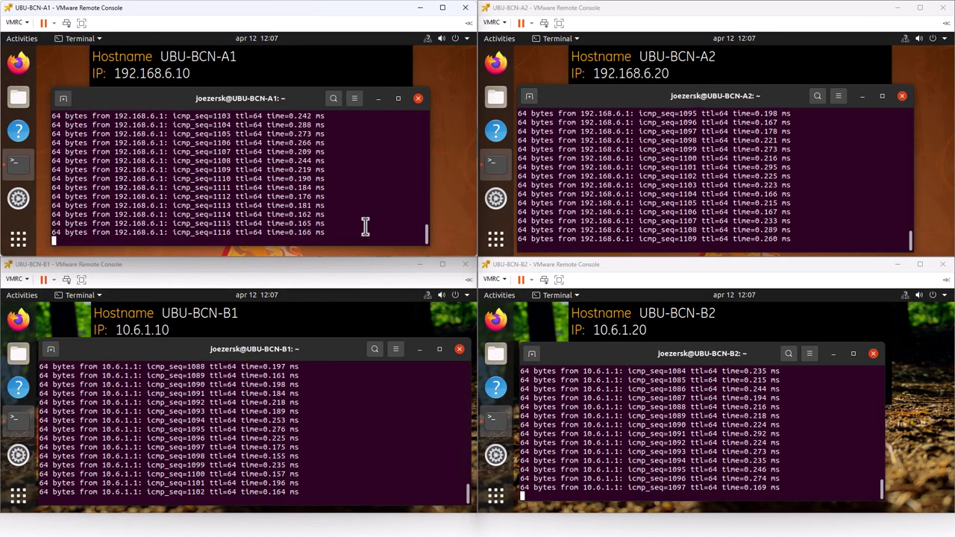
Stop the running ping on UBU-BCN-A1 and ping UBU-BCN-B1 at 10.6.1.10 to test connectivity between the EPGs
key(ctrl+c)
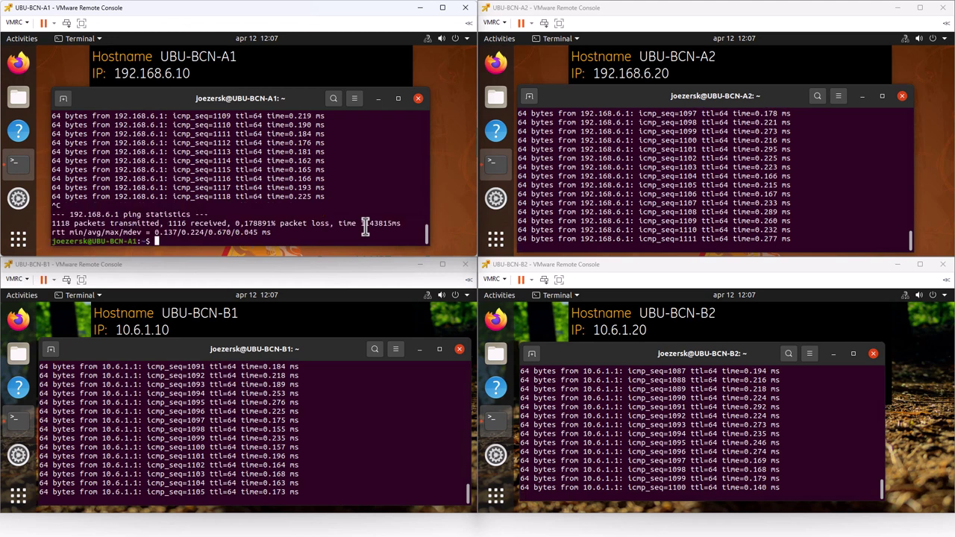
text(ping 1)
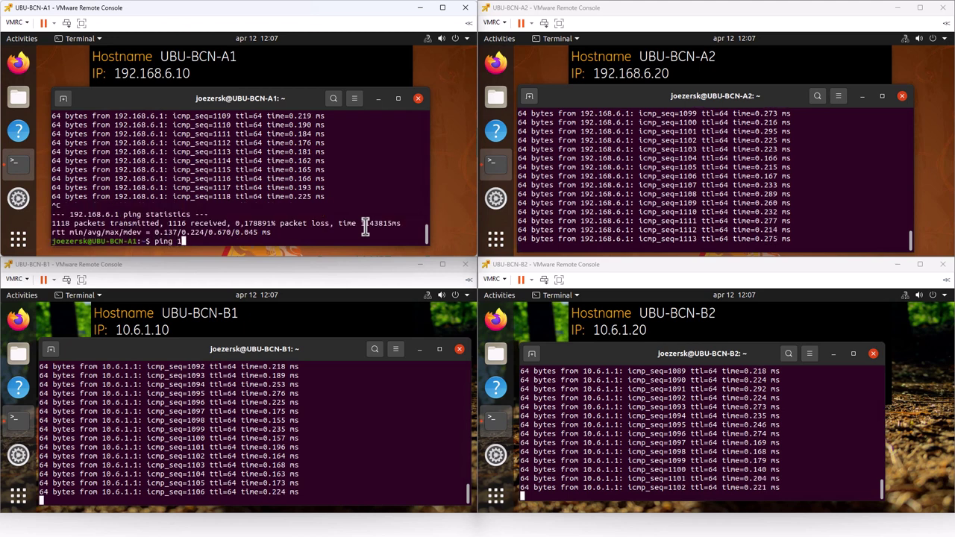
text(0.6.1.10)
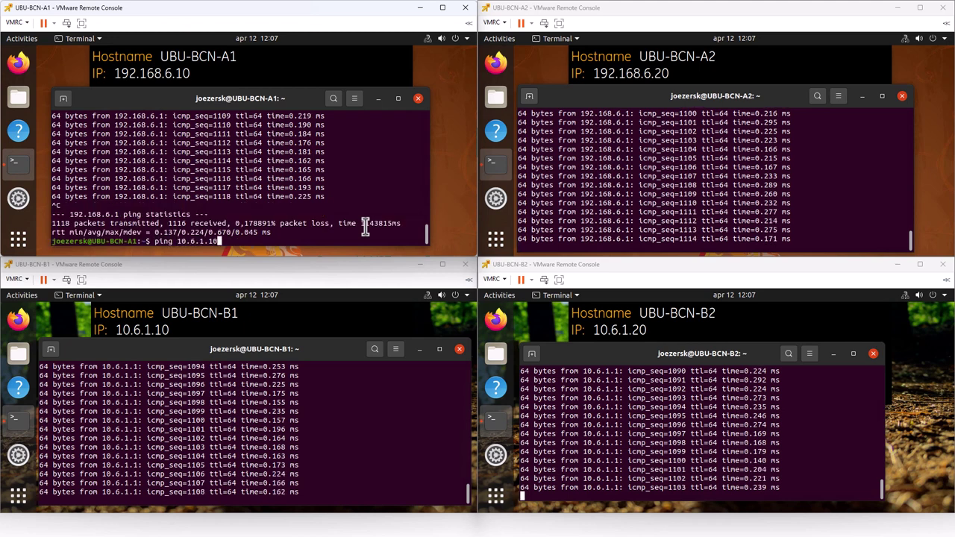
key(Return)
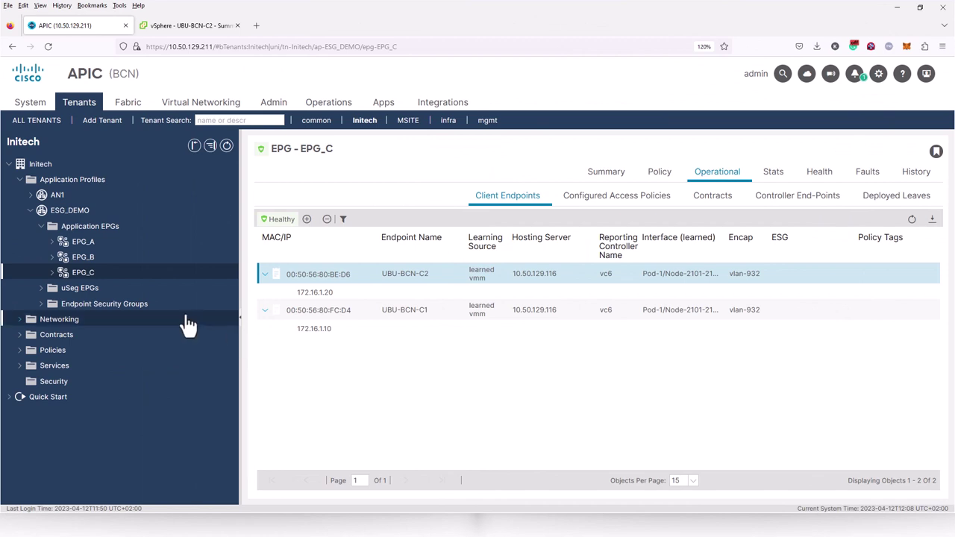
Start a new endpoint security group under ESG_DEMO named ESG-MATCH-1-VMNAME in the Initech VRF V2
click(40, 304)
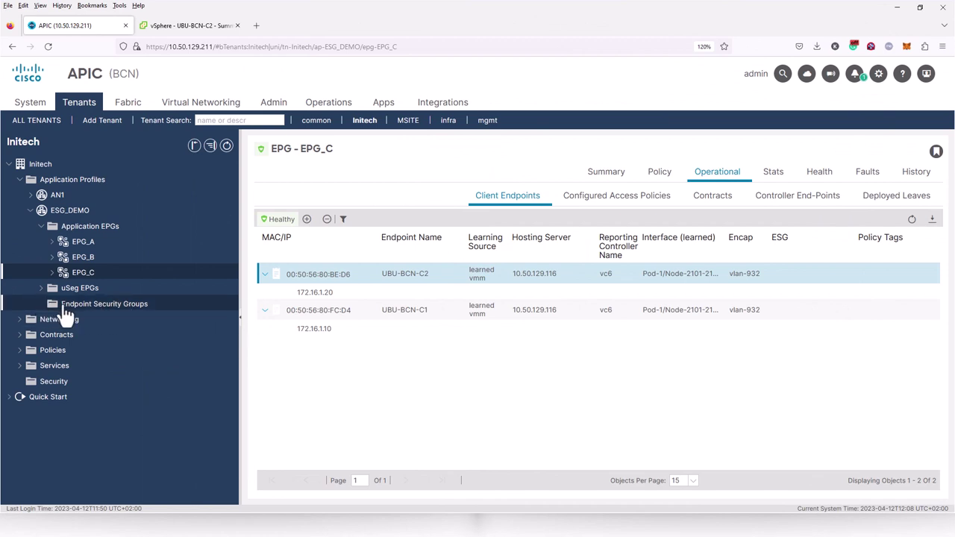
right_click(107, 307)
click(152, 313)
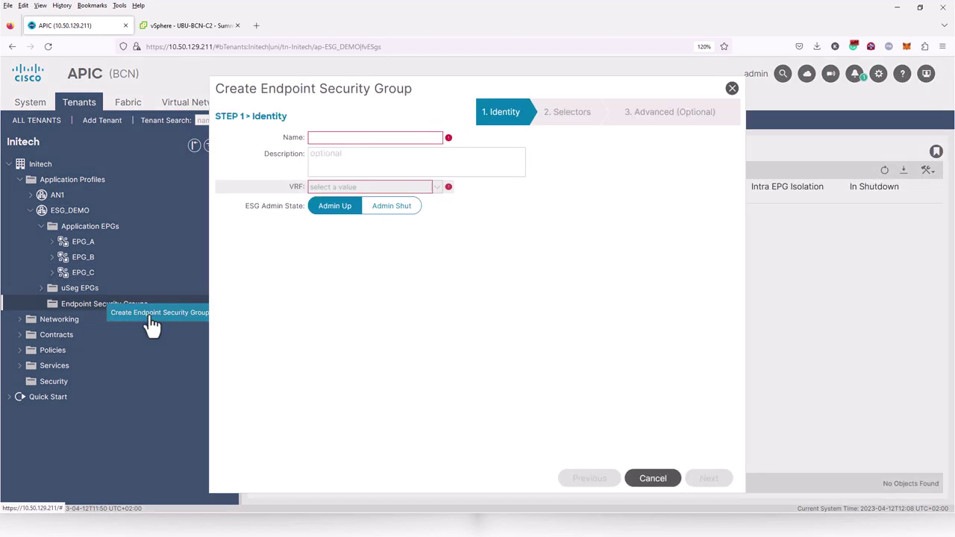
click(353, 139)
text(ES)
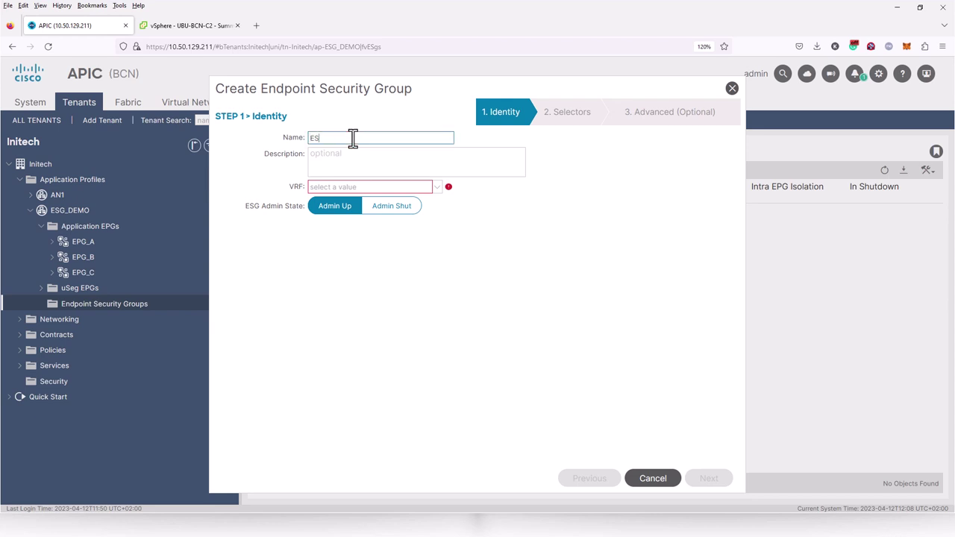
text(G-MATCH-1-VMNAME)
key(Tab)
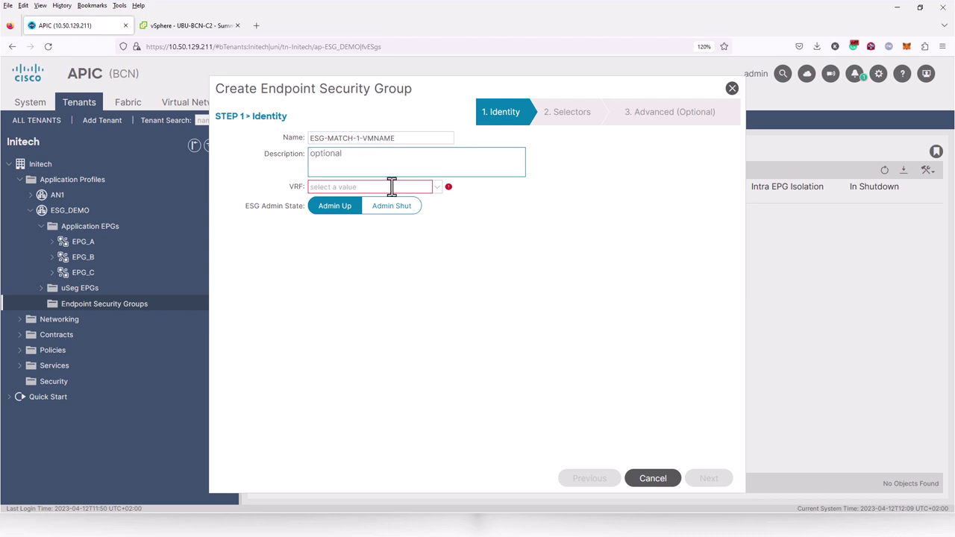
click(438, 194)
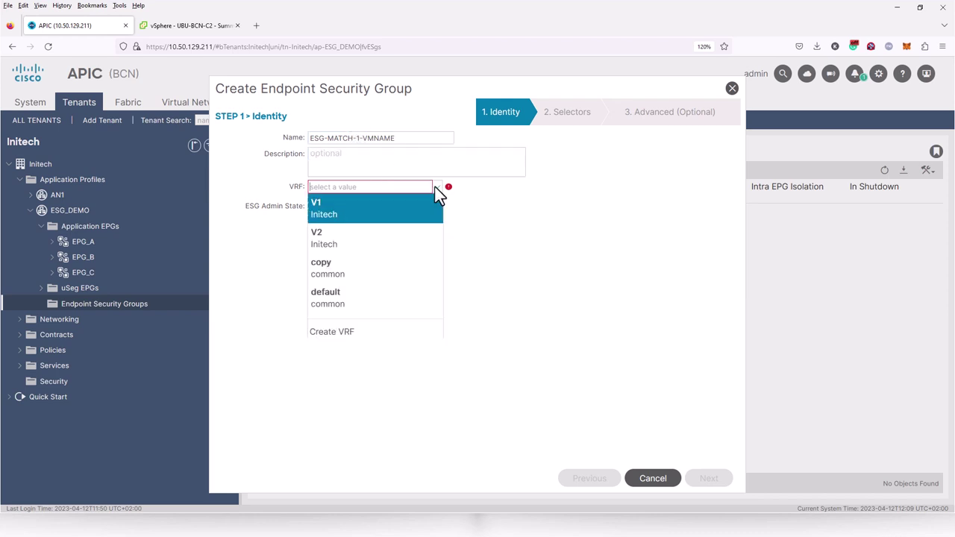
click(384, 242)
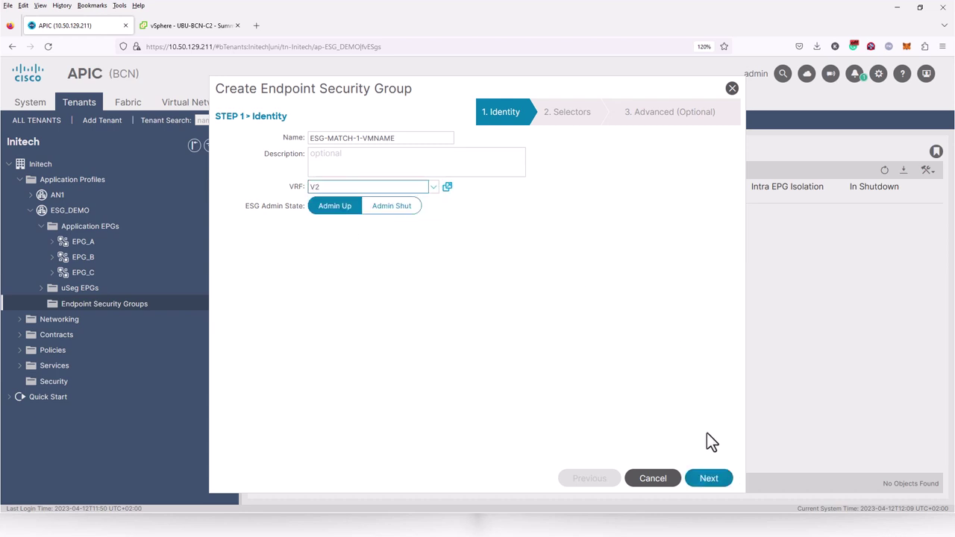
click(712, 480)
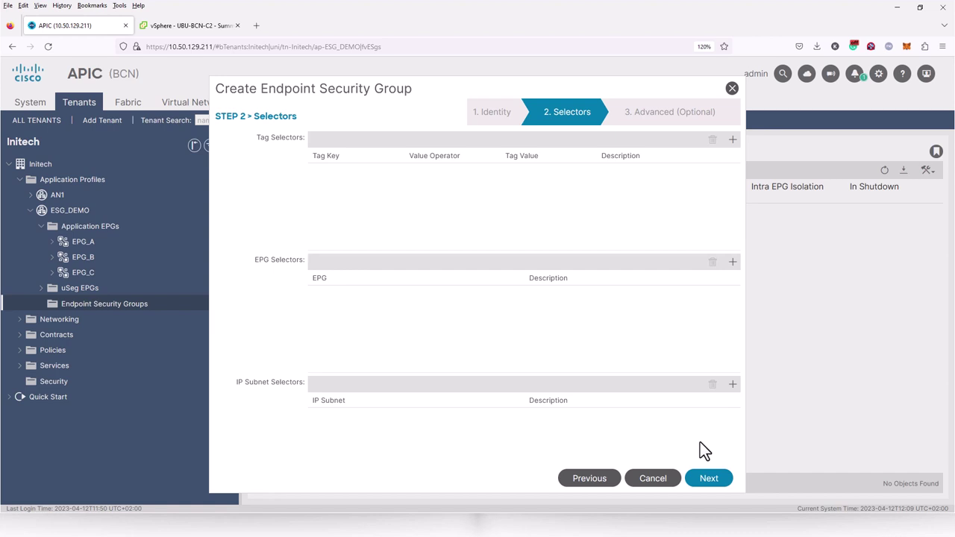
Add a tag selector with key __vmm::vmname, operator Regex and value 1$, and finish creating the endpoint security group with the default advanced options
click(733, 140)
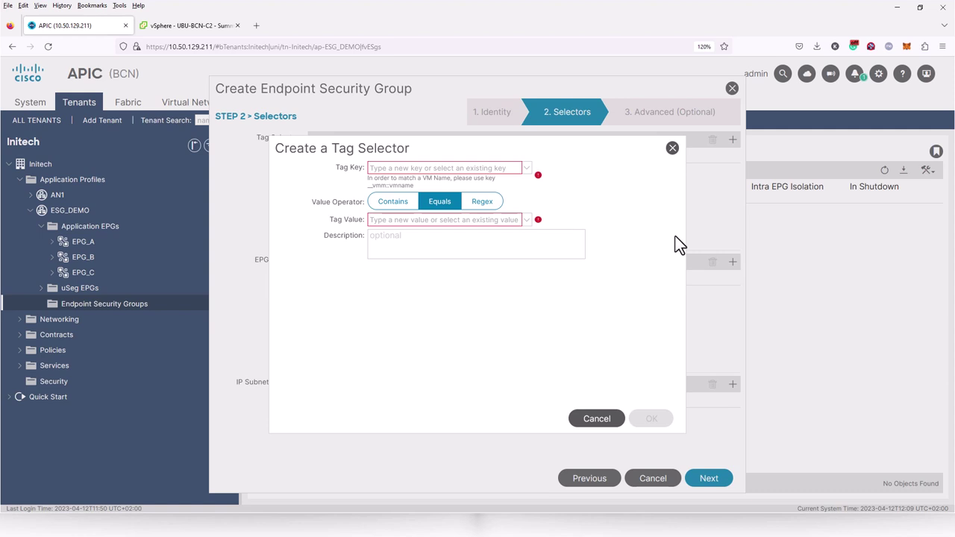
click(435, 169)
drag(371, 186, 419, 166)
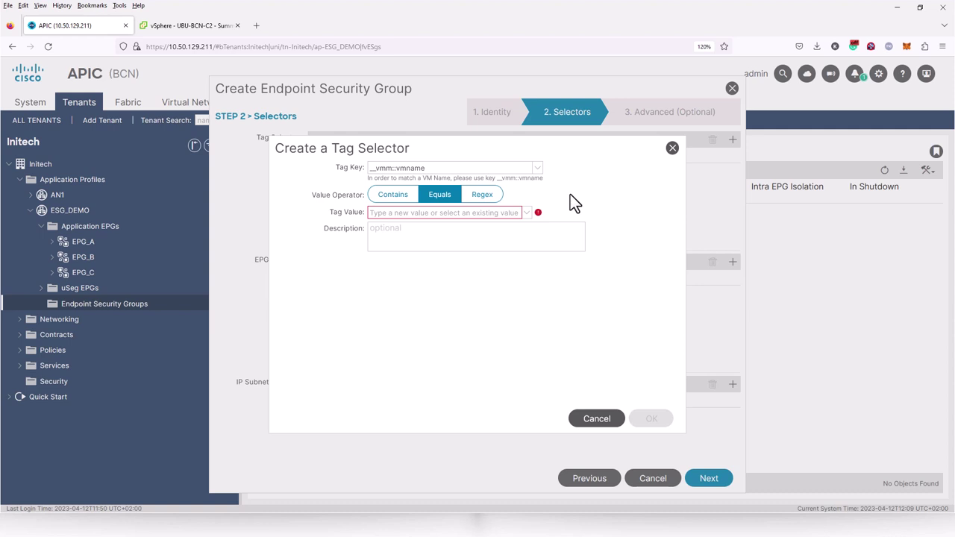
mouse_move(484, 200)
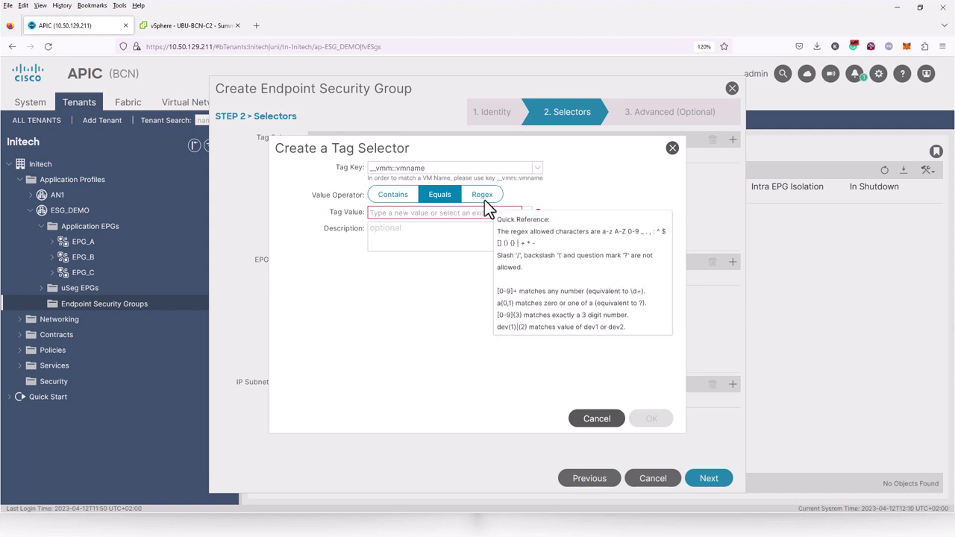
click(485, 200)
click(476, 212)
text(1$)
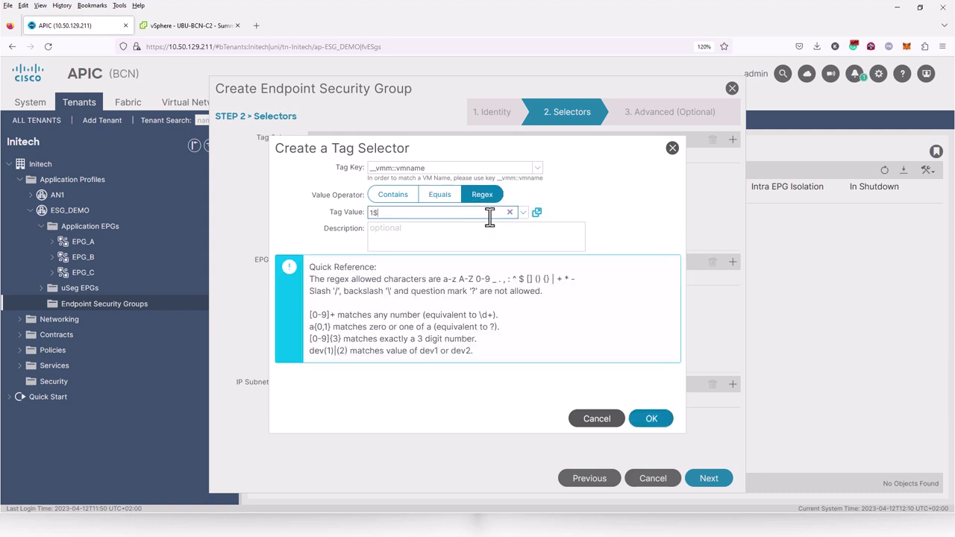
click(647, 420)
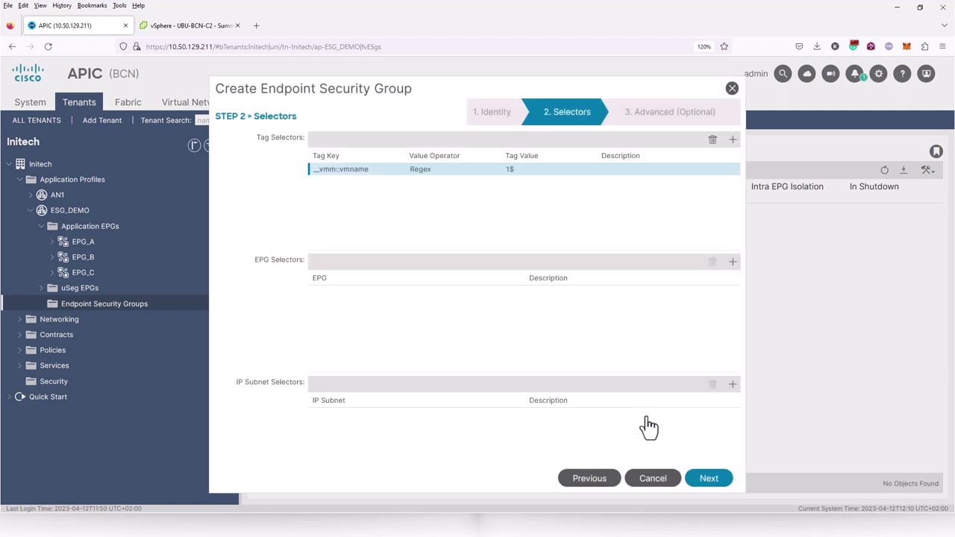
click(710, 478)
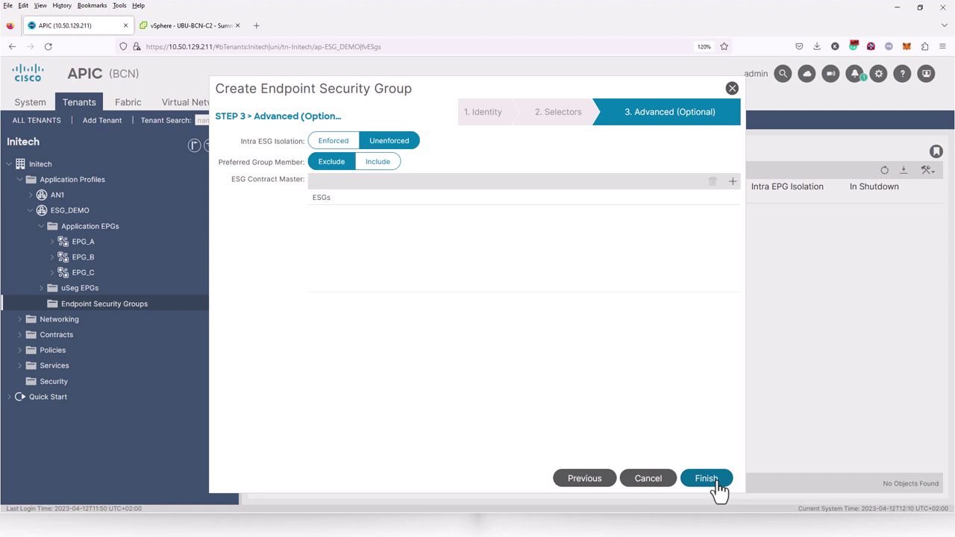
click(706, 480)
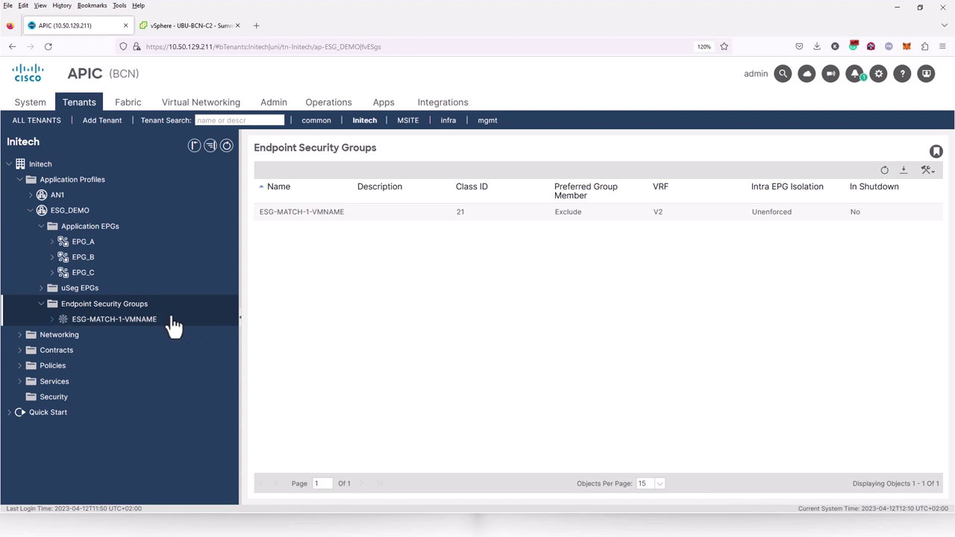
Check the operational client endpoints and tag selector associations of ESG-MATCH-1-VMNAME
click(149, 320)
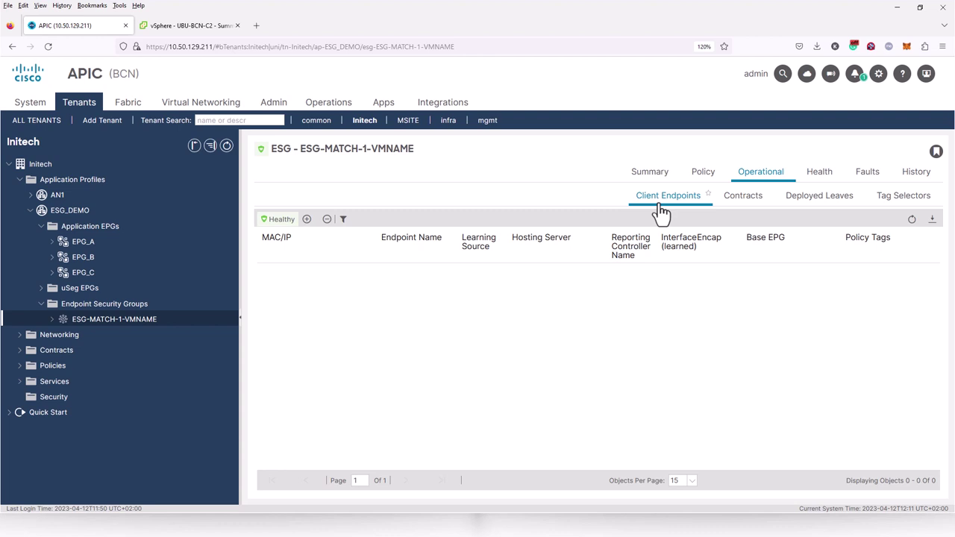
click(898, 203)
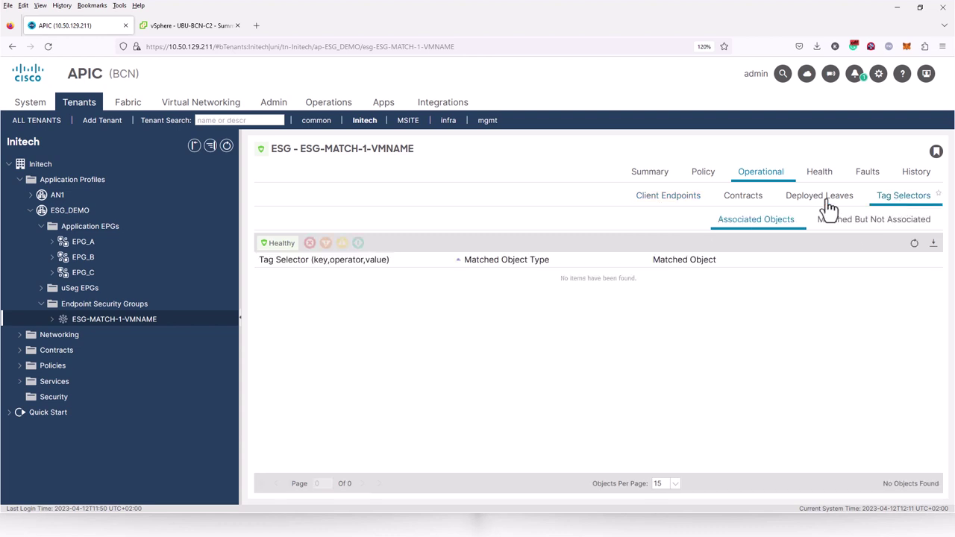
click(670, 200)
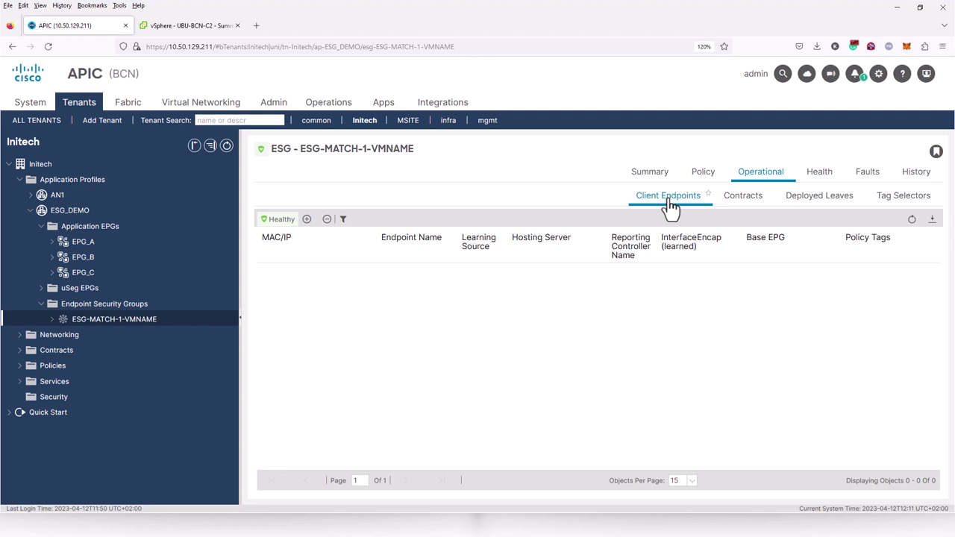
Switch to vSphere and check the VLAN IDs of the ESG_DEMO EPG_A and EPG_B port groups on the VC_BCN distributed switch
click(208, 28)
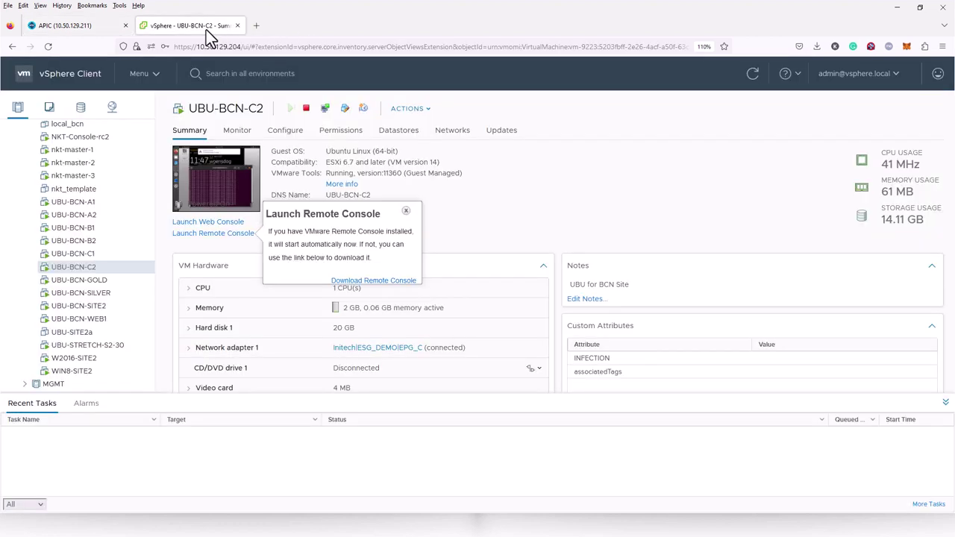
click(112, 109)
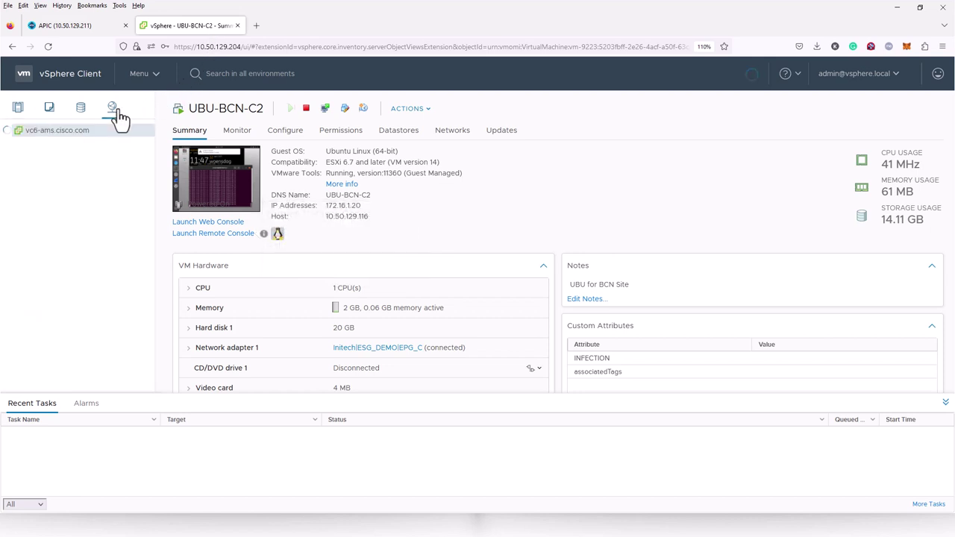
click(16, 144)
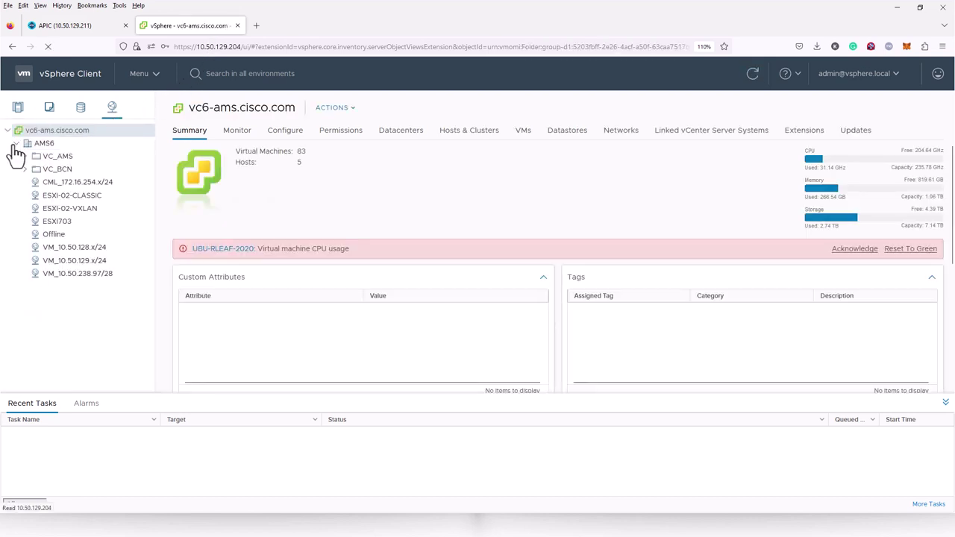
click(61, 171)
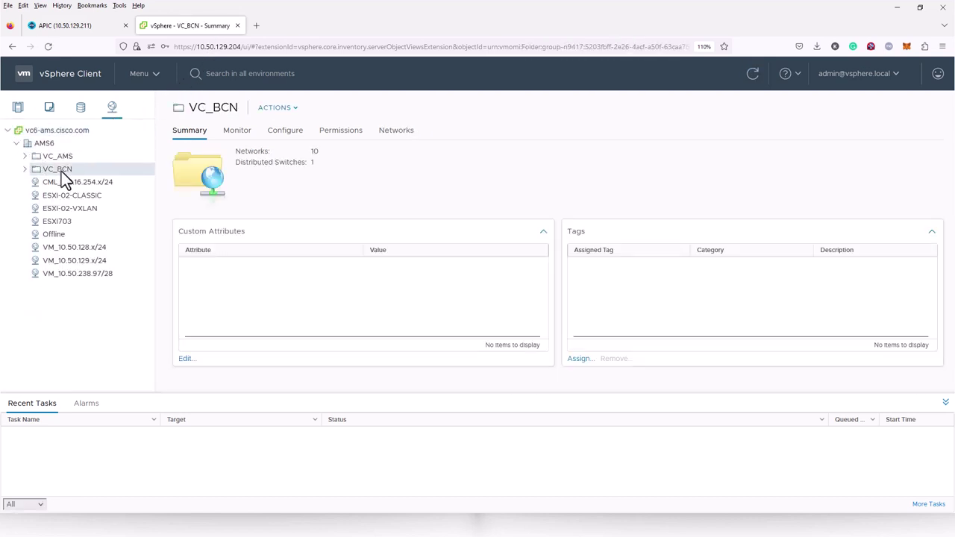
click(25, 169)
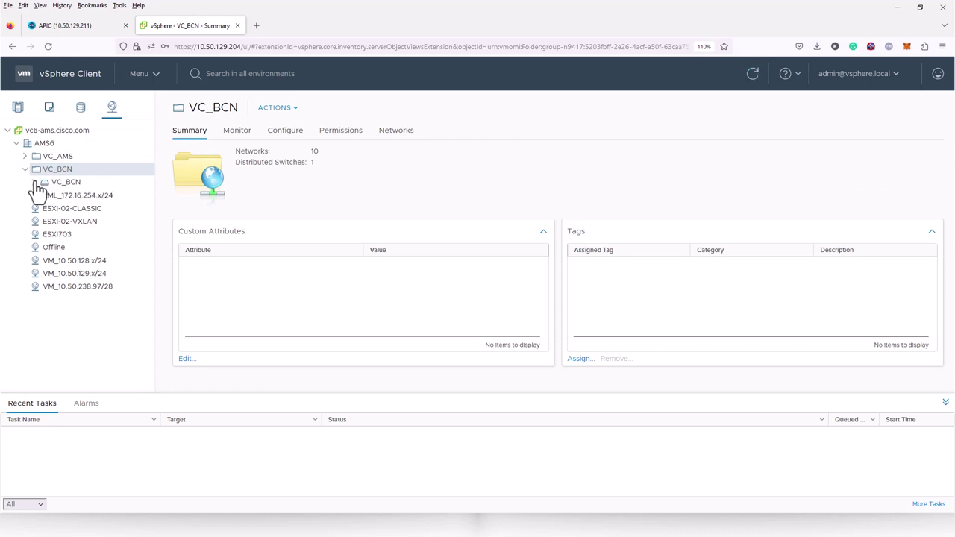
click(34, 182)
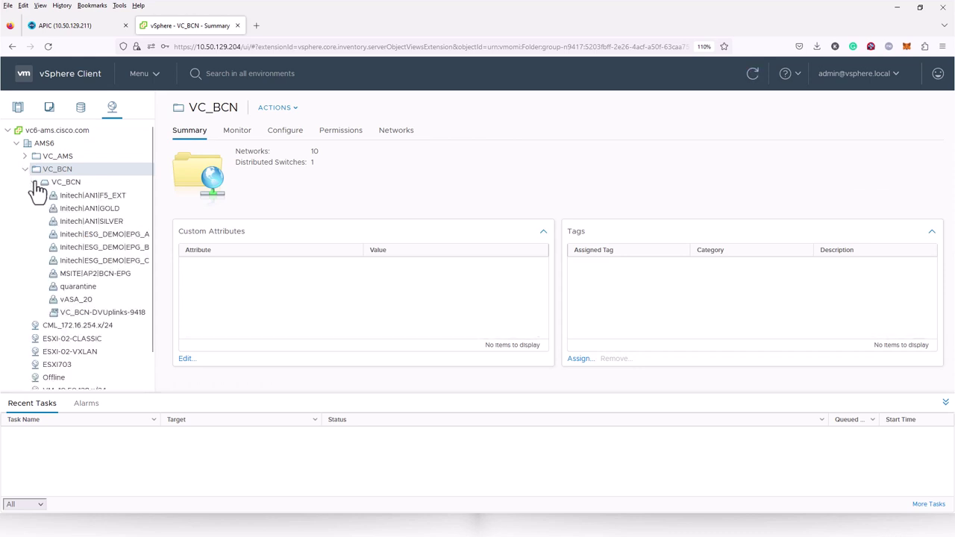
click(105, 234)
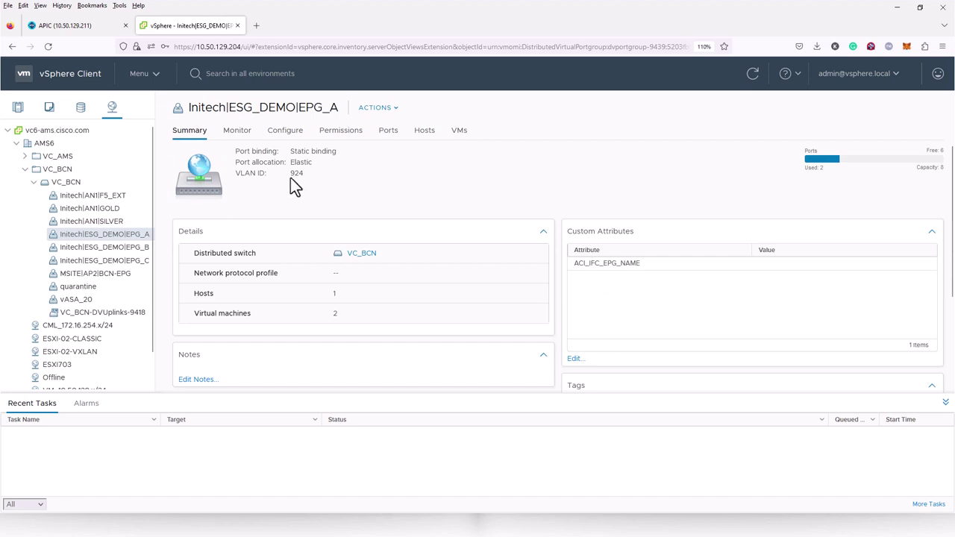
click(140, 247)
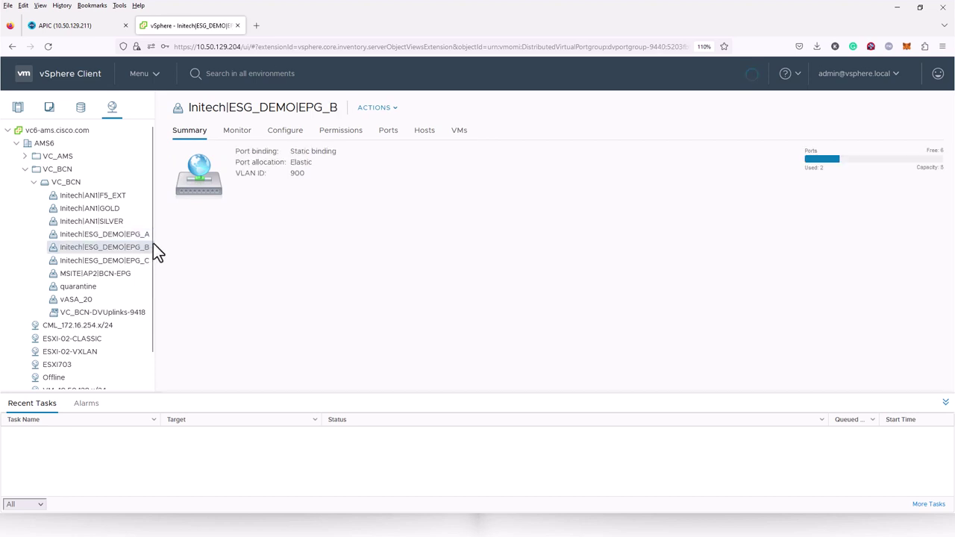
Switch to APIC and allow micro-segmentation on EPG_A's VMware/VC_BCN domain association
click(96, 30)
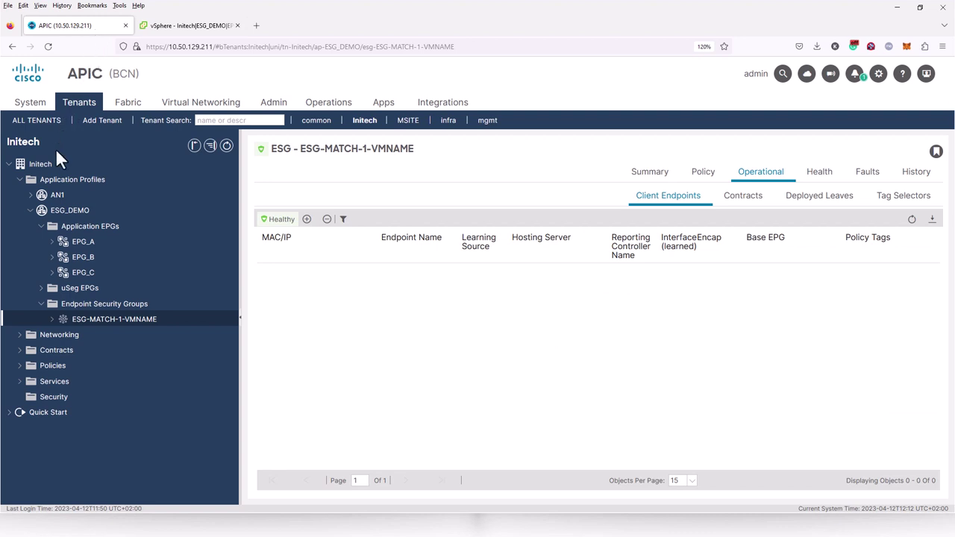
click(53, 242)
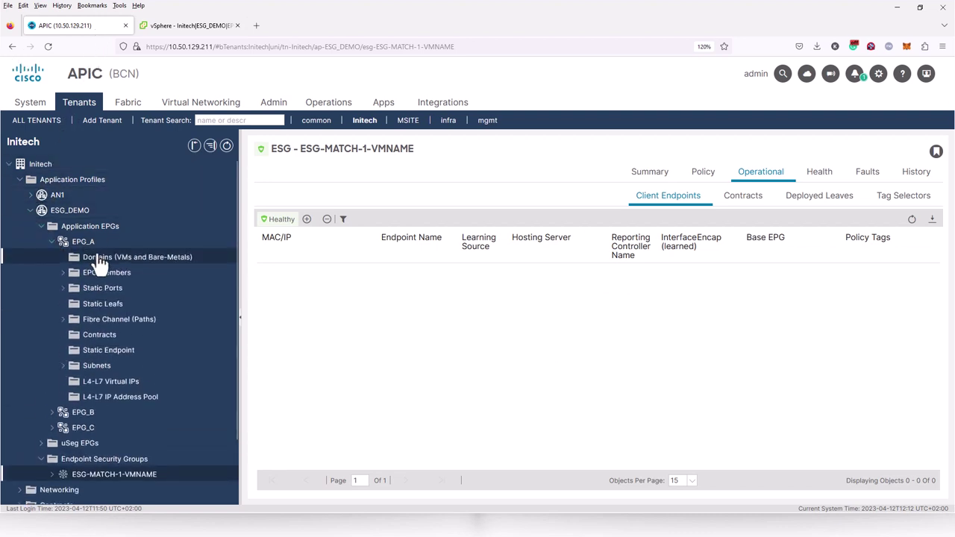
click(103, 261)
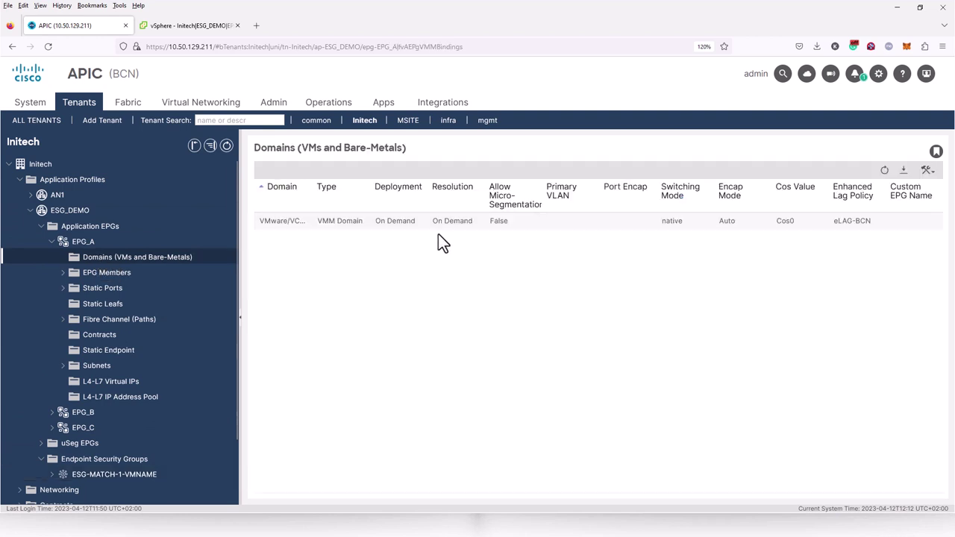
click(486, 231)
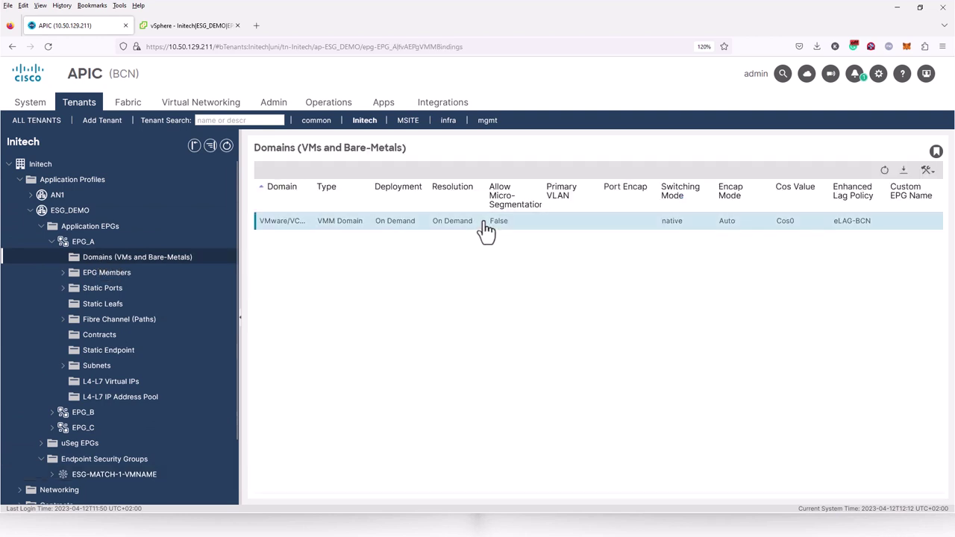
double_click(486, 231)
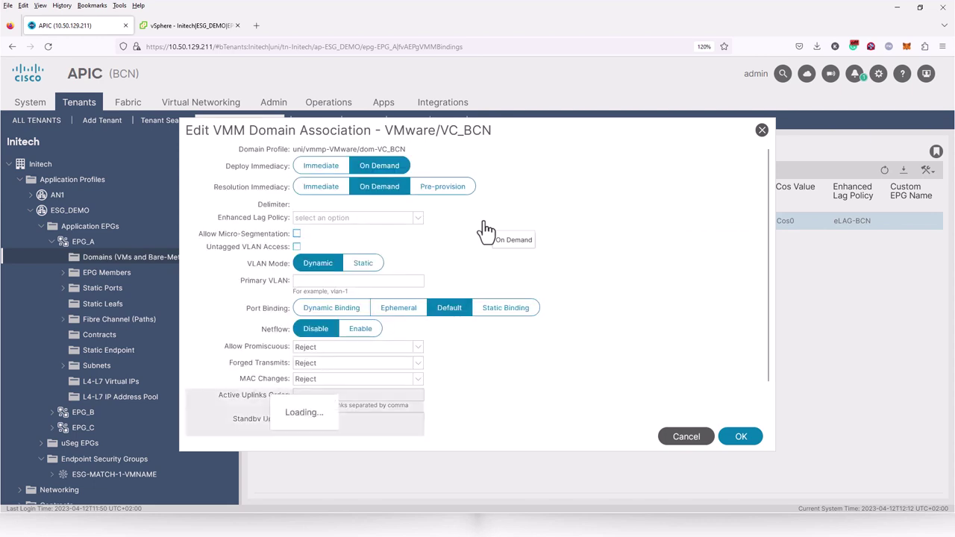
click(297, 234)
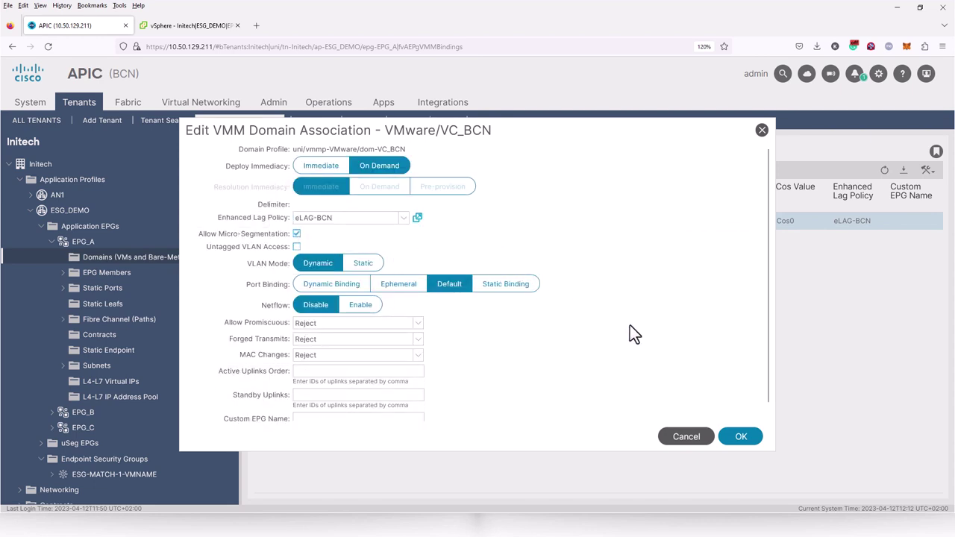
click(739, 440)
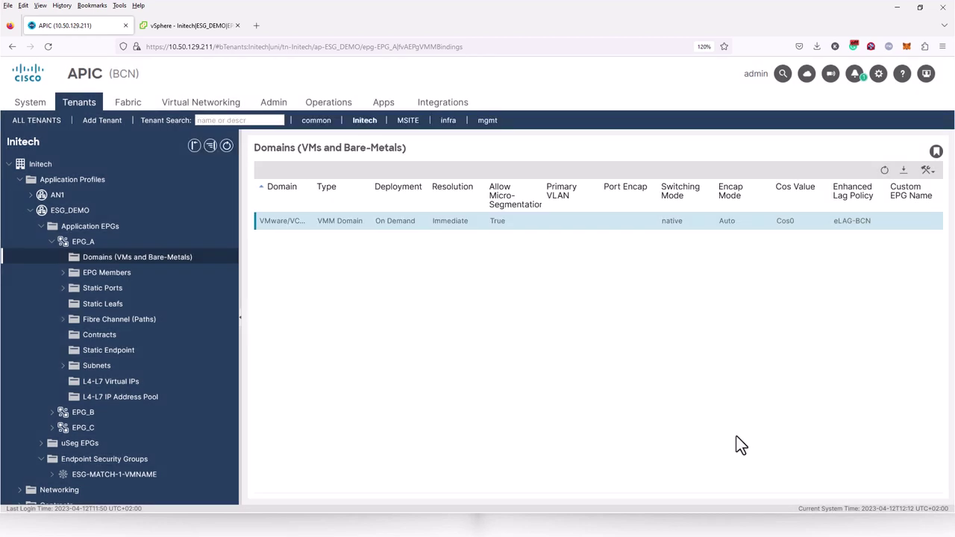
Allow micro-segmentation on EPG_B's VMware/VC_BCN domain association
click(52, 412)
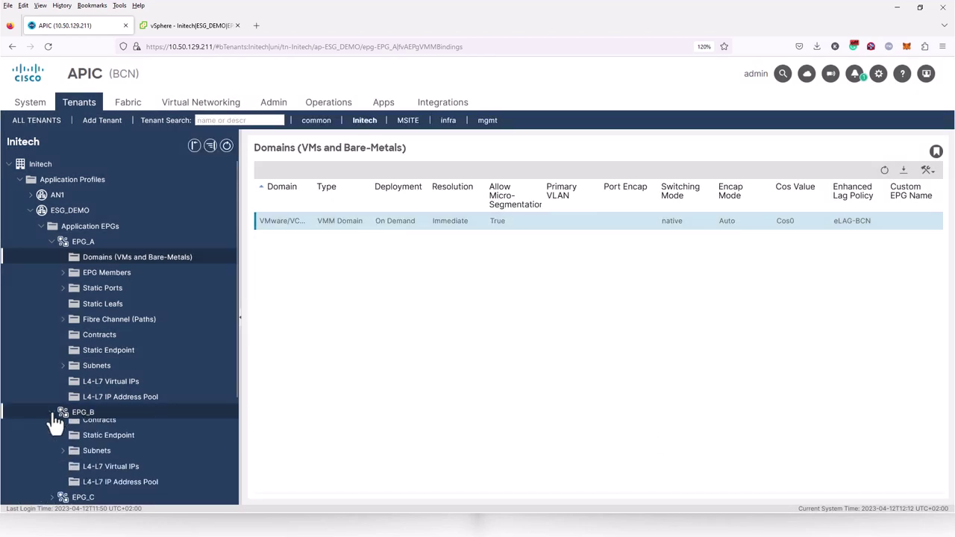
click(90, 428)
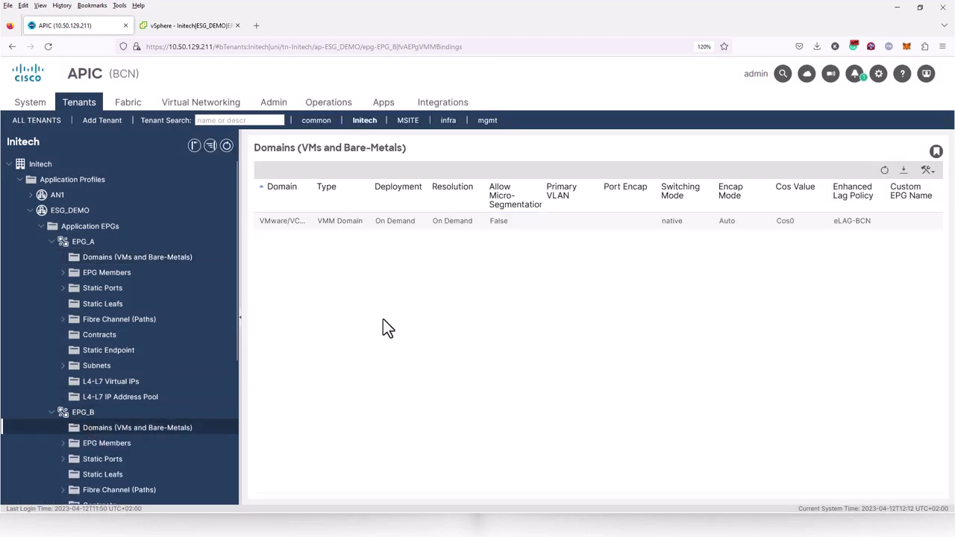
double_click(529, 233)
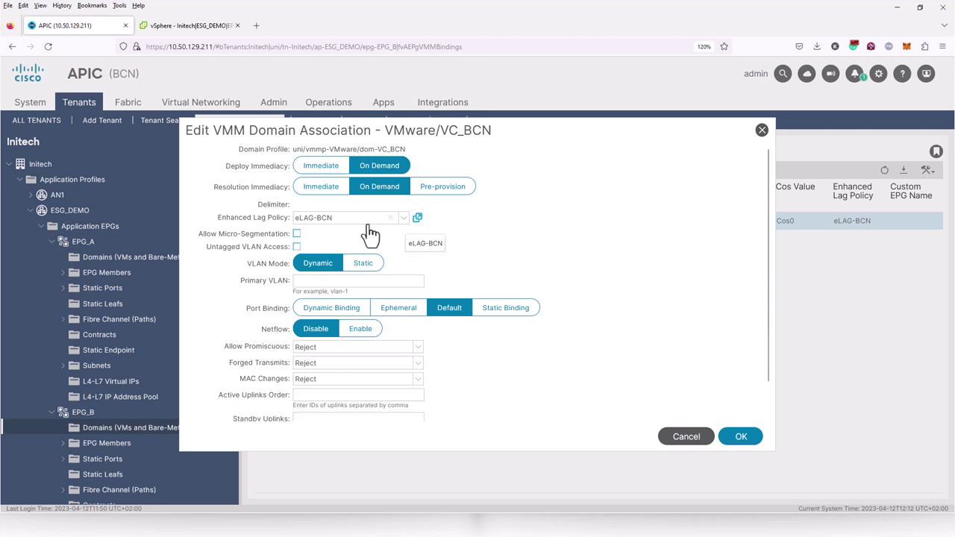
click(297, 234)
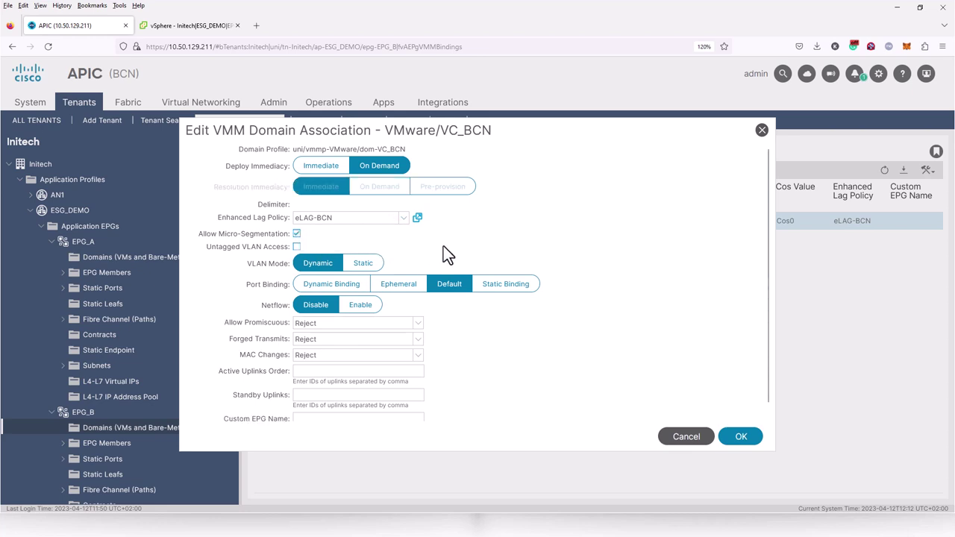
click(739, 437)
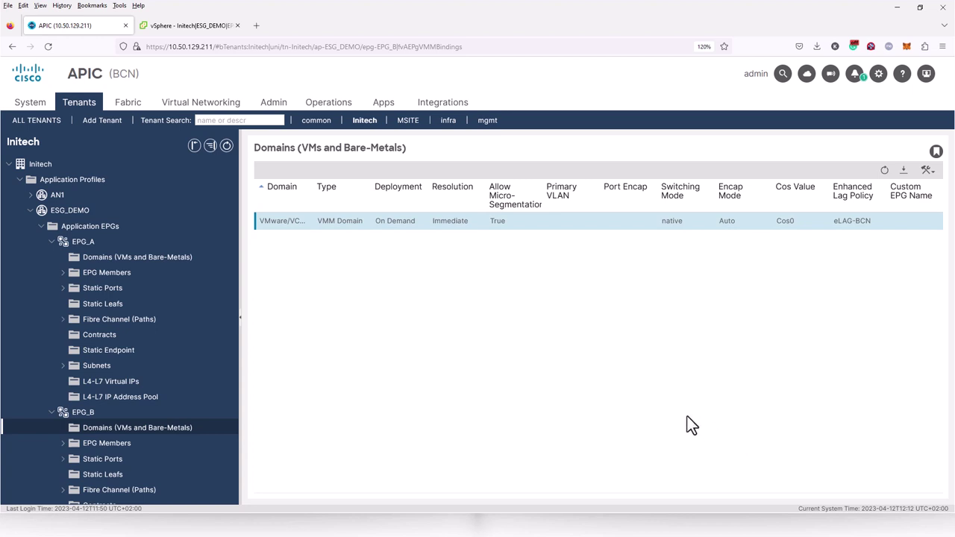
Check the VLAN settings of the EPG_B and EPG_A port groups in vSphere, and return to APIC
click(217, 29)
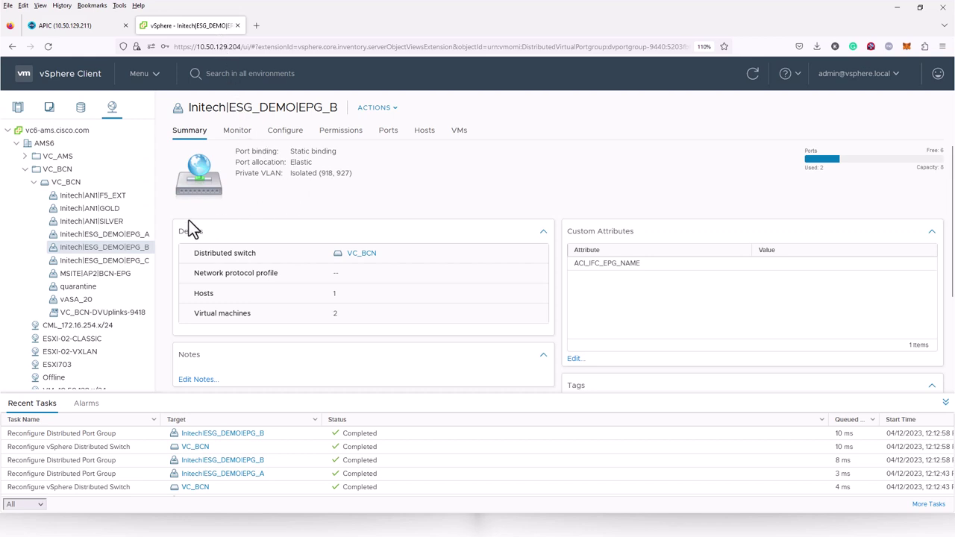
click(134, 234)
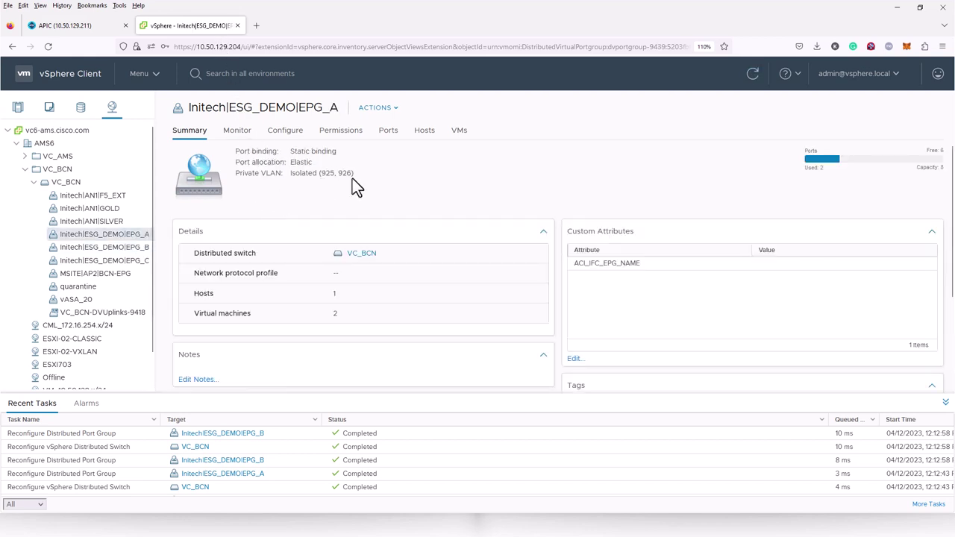
click(106, 27)
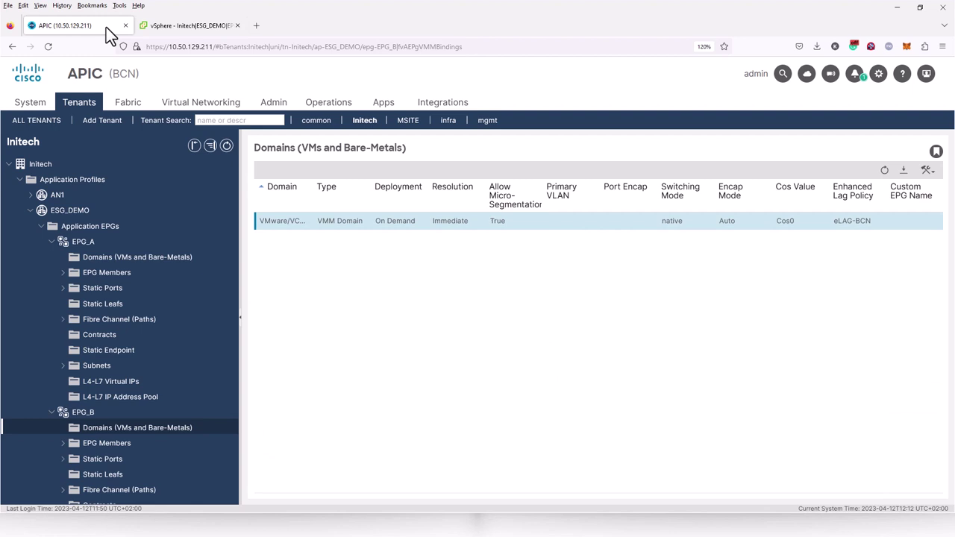
Check the client endpoints of ESG-MATCH-1-VMNAME and inspect the properties of the first endpoint matched by its tag selector
click(52, 242)
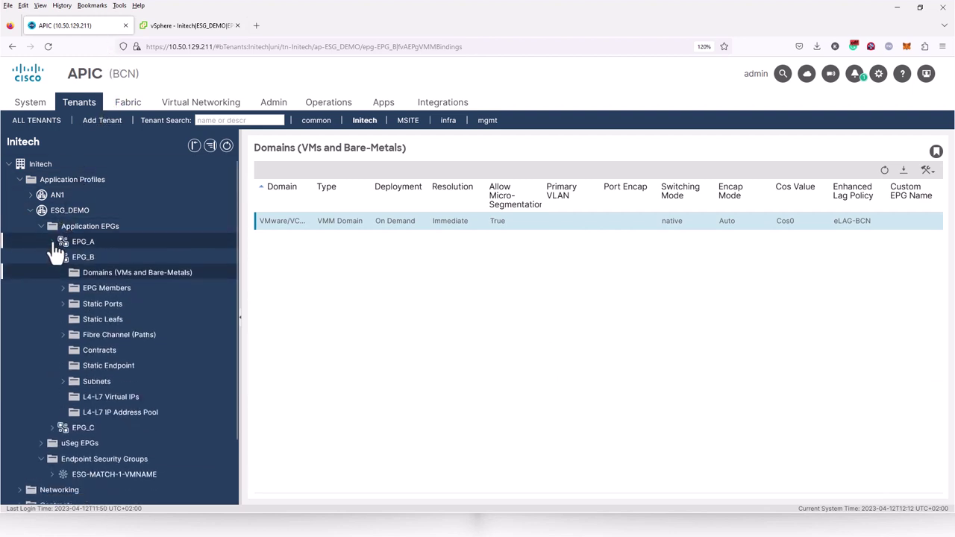
click(53, 256)
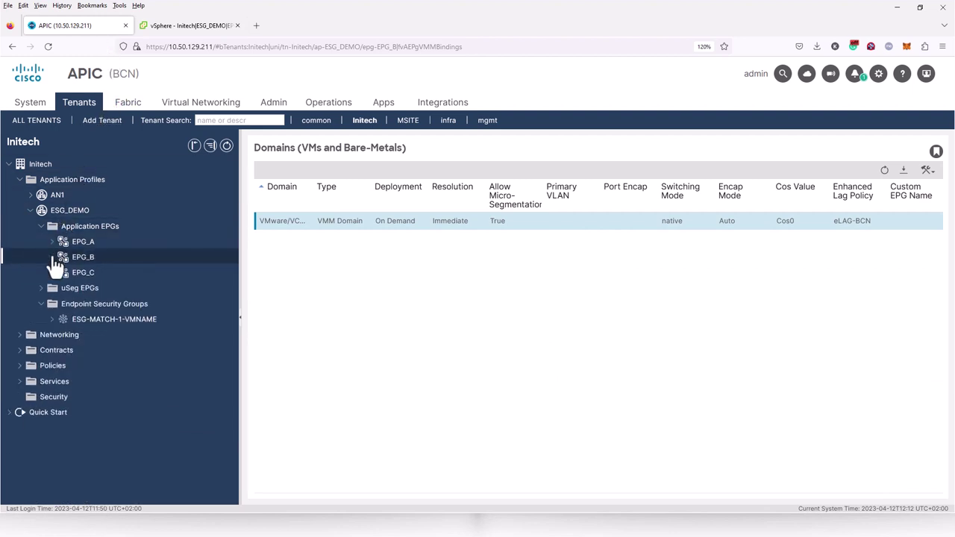
click(101, 324)
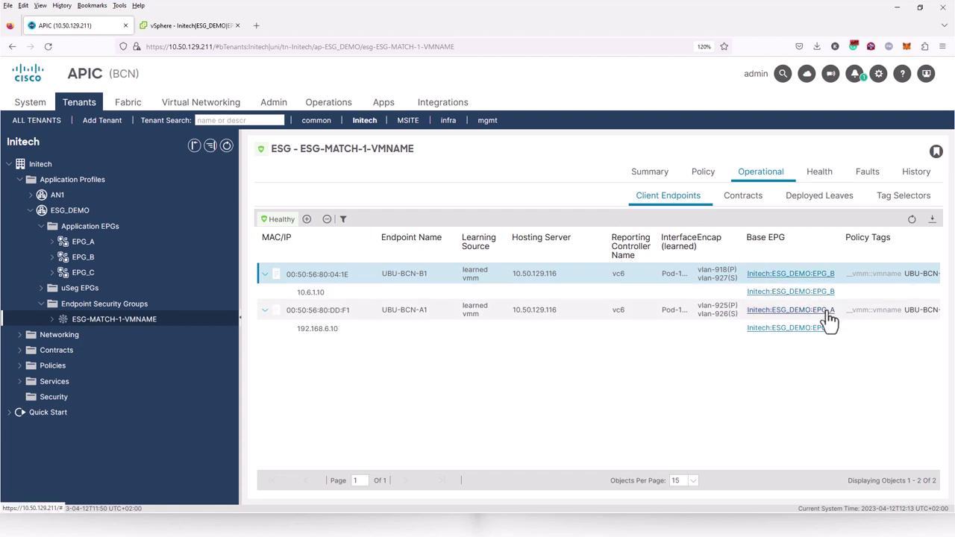
click(895, 200)
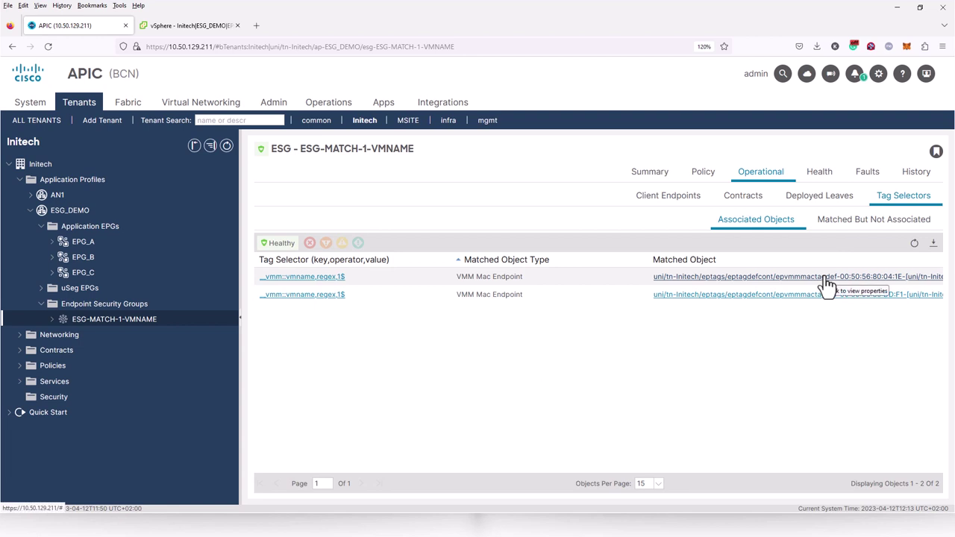
click(825, 277)
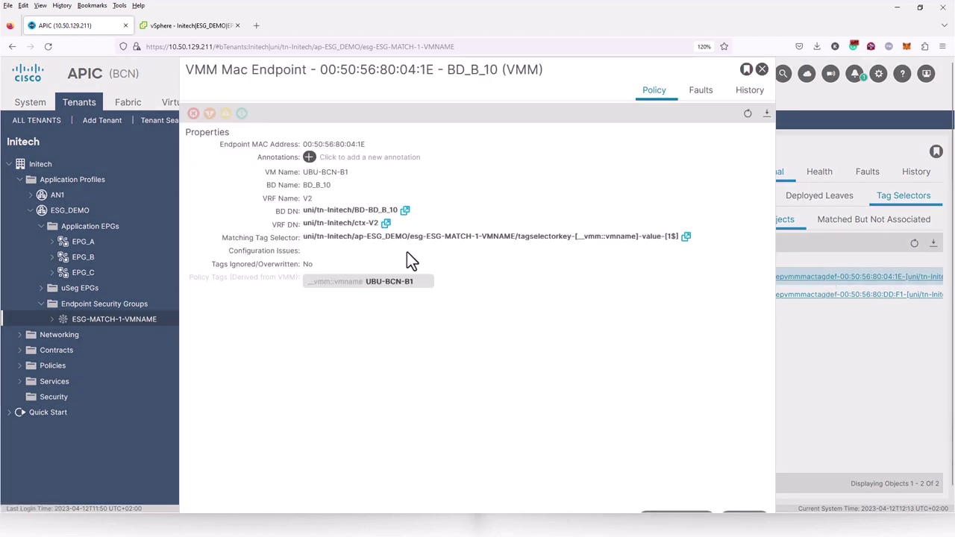
click(761, 71)
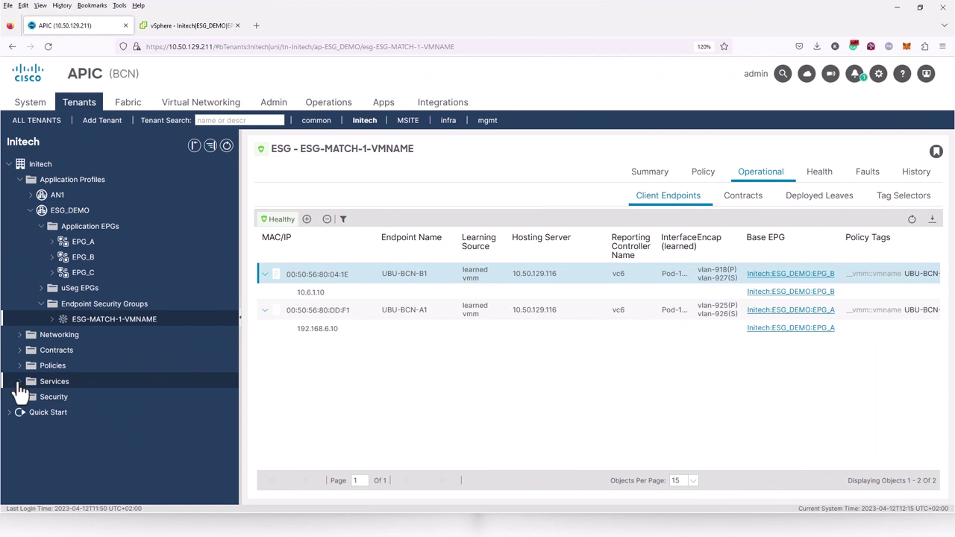
View the endpoint MAC tags in the Initech tenant's Endpoint Tags policies
click(20, 367)
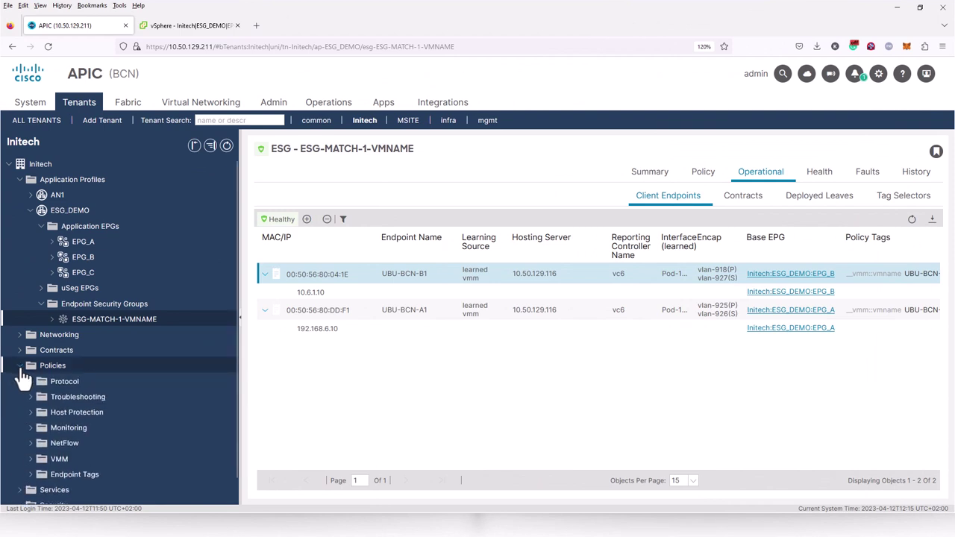
click(52, 478)
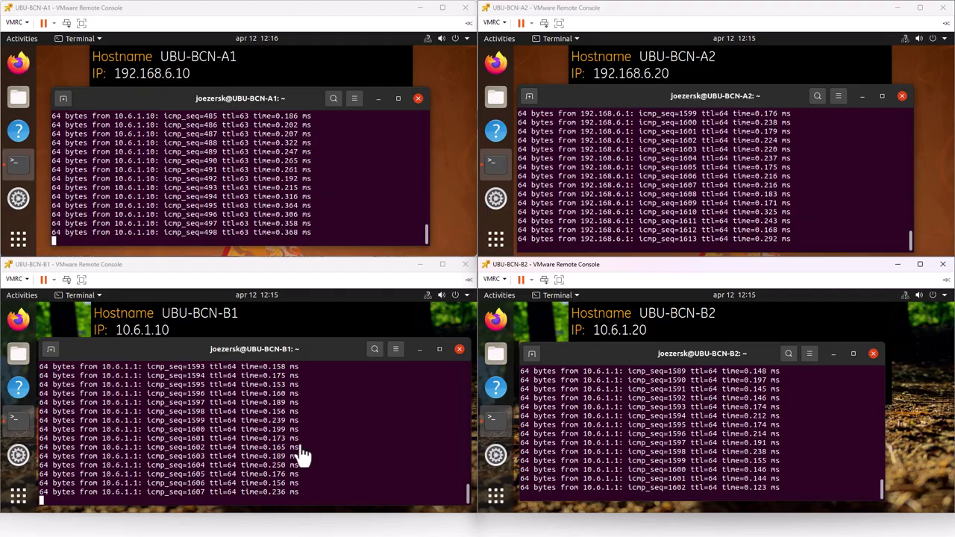
Switch to the UBU-BCN-A1 console, stop the running ping and ping UBU-BCN-A2 at 192.168.6.20 to test connectivity within EPG_A
click(329, 238)
key(ctrl+c)
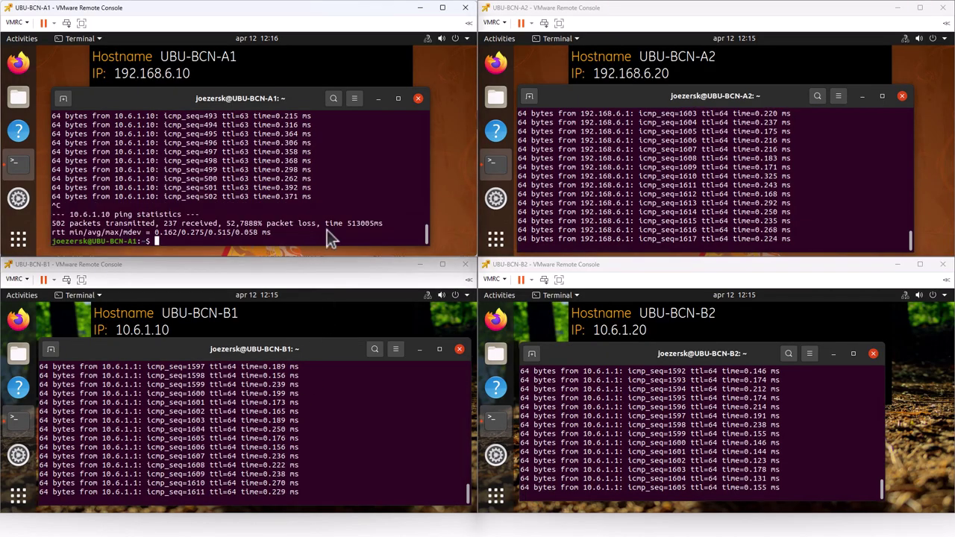
key(Up)
key(BackSpace)
key(BackSpace)
key(BackSpace)
key(BackSpace)
key(BackSpace)
key(BackSpace)
key(BackSpace)
key(BackSpace)
key(BackSpace)
text(192.168.6.)
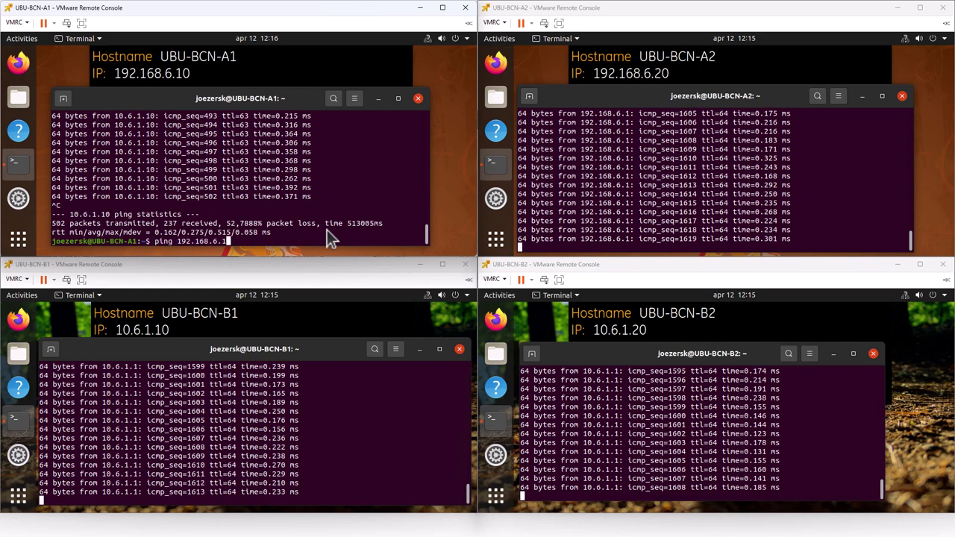
text(20)
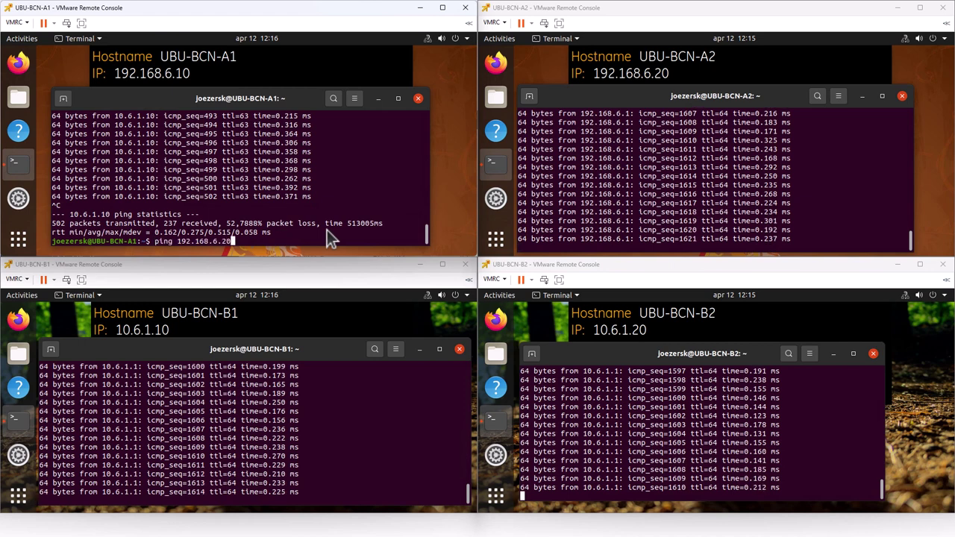
key(Return)
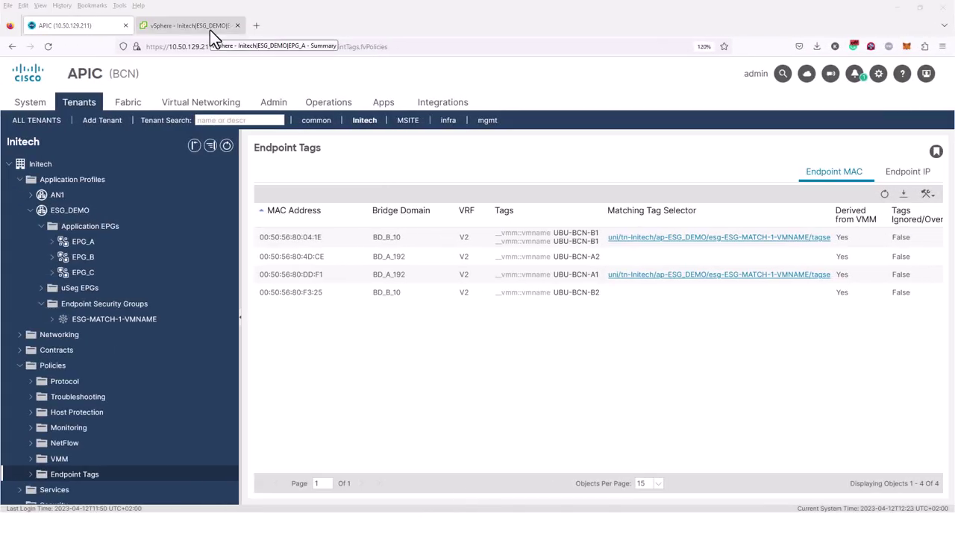
Switch to vSphere and check the tags assigned to the virtual machines UBU-BCN-A2 and UBU-BCN-B2
click(209, 30)
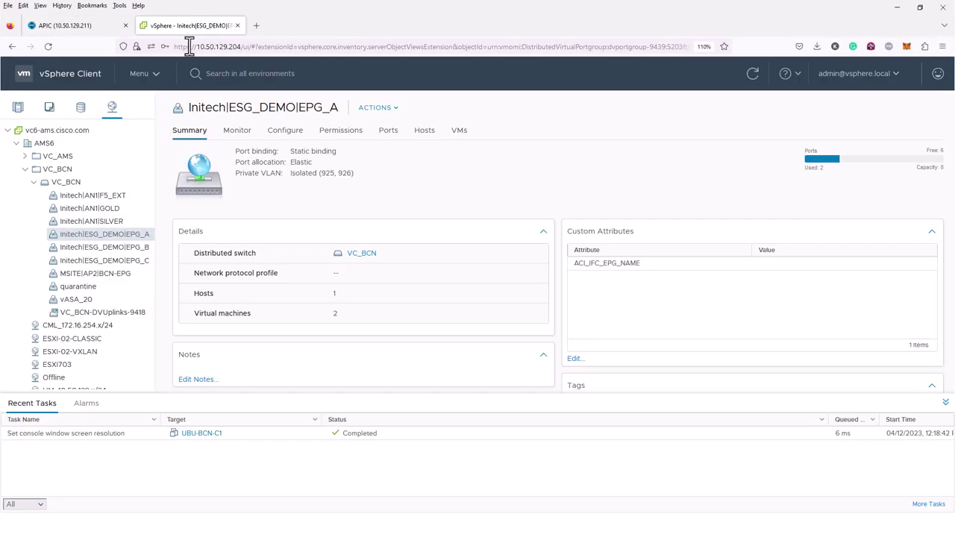
click(18, 108)
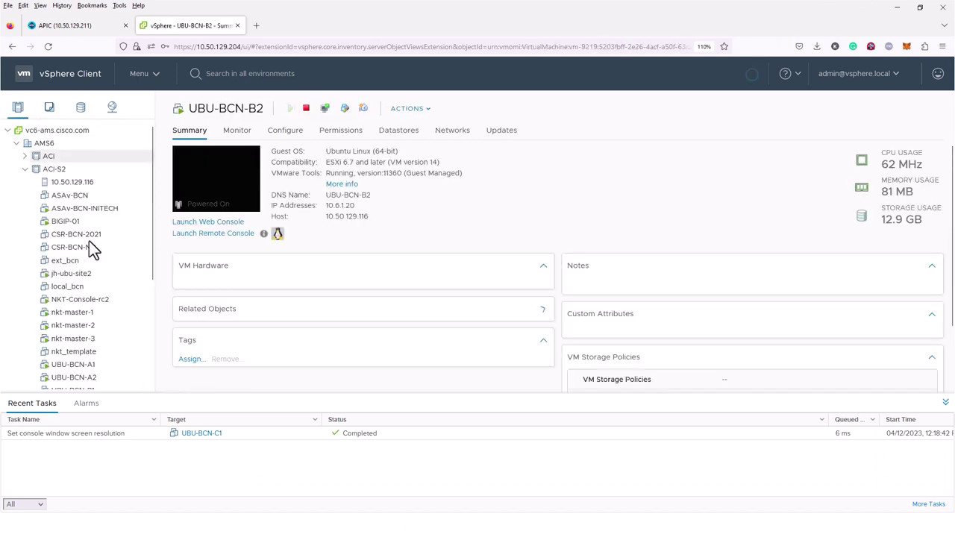
click(100, 216)
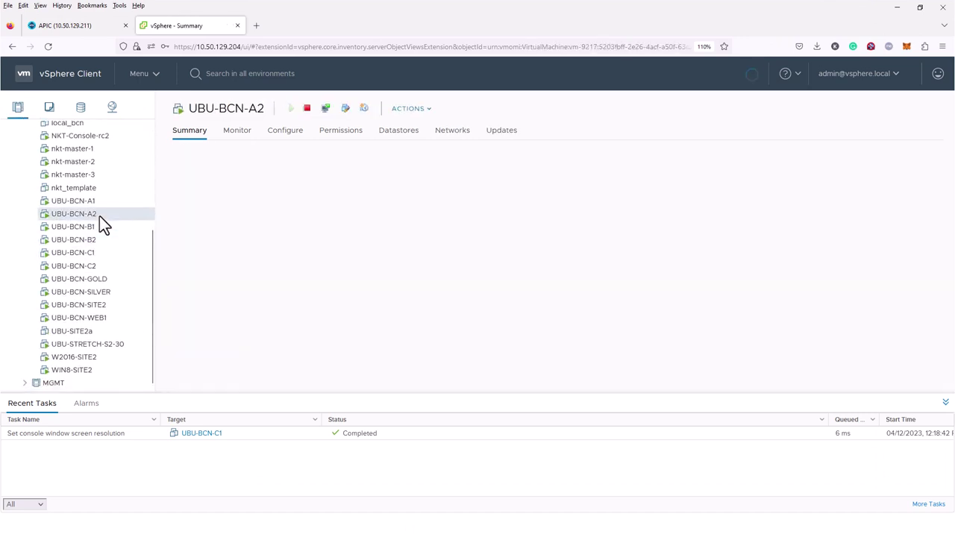
scroll(340, 287, down, 2)
scroll(337, 285, down, 4)
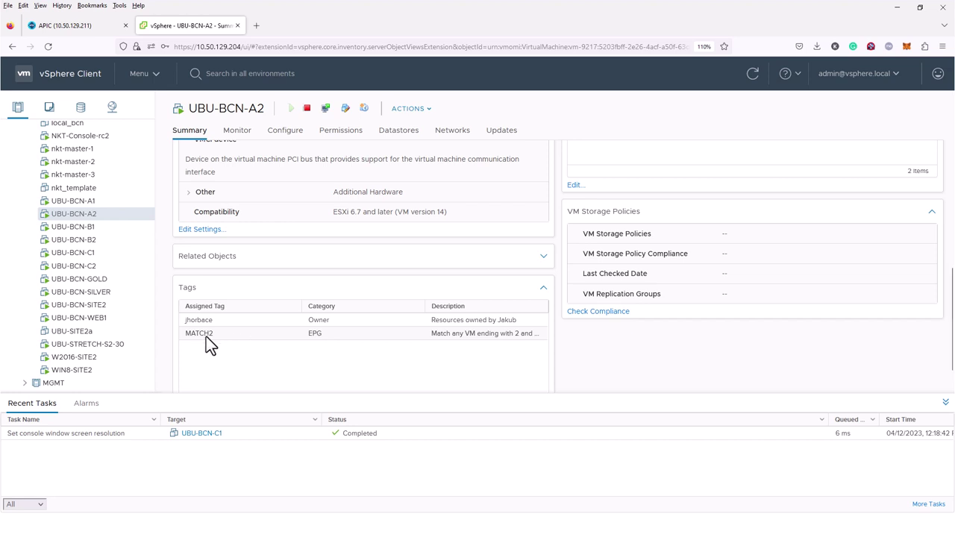
click(110, 242)
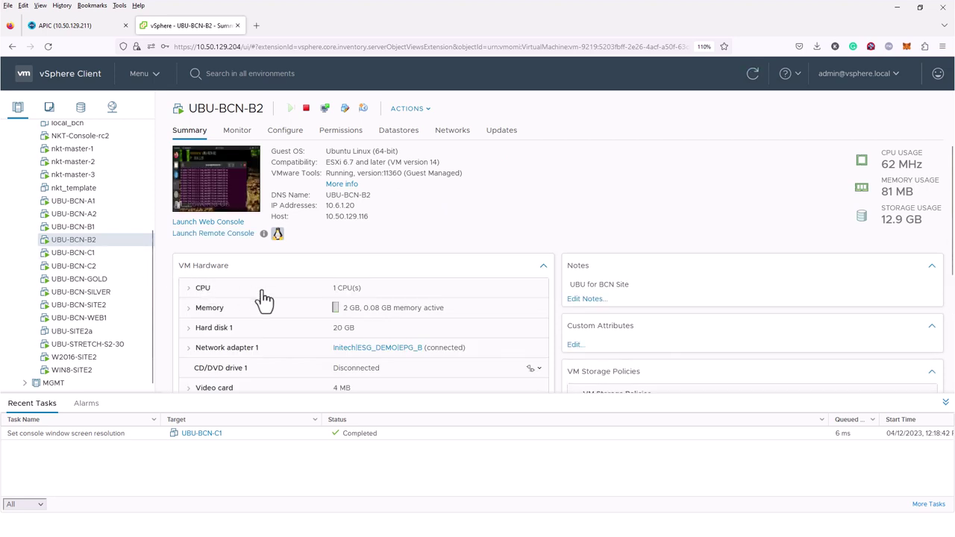
scroll(265, 328, down, 6)
scroll(265, 294, down, 2)
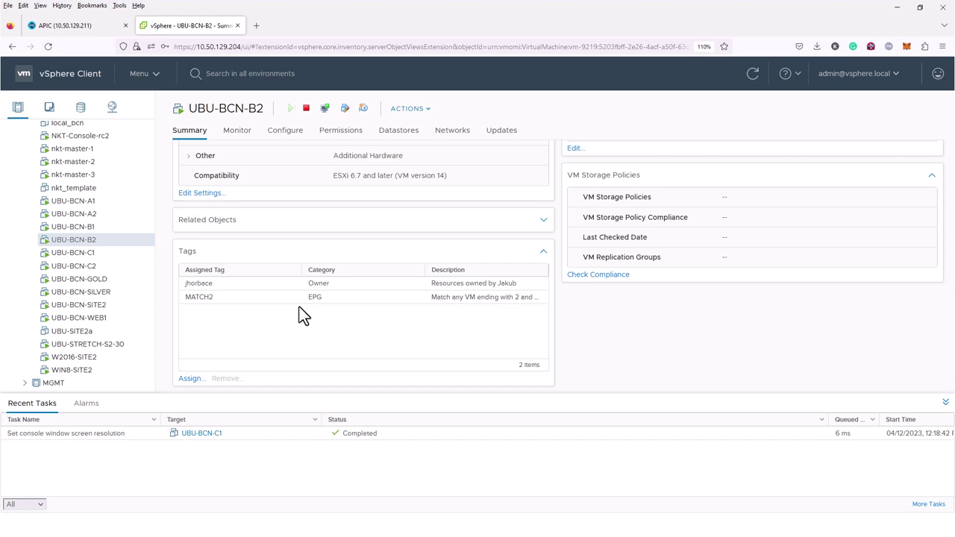
Return to APIC and enable tag collection on the VMware VMM domain VC_BCN, submitting the change
click(97, 29)
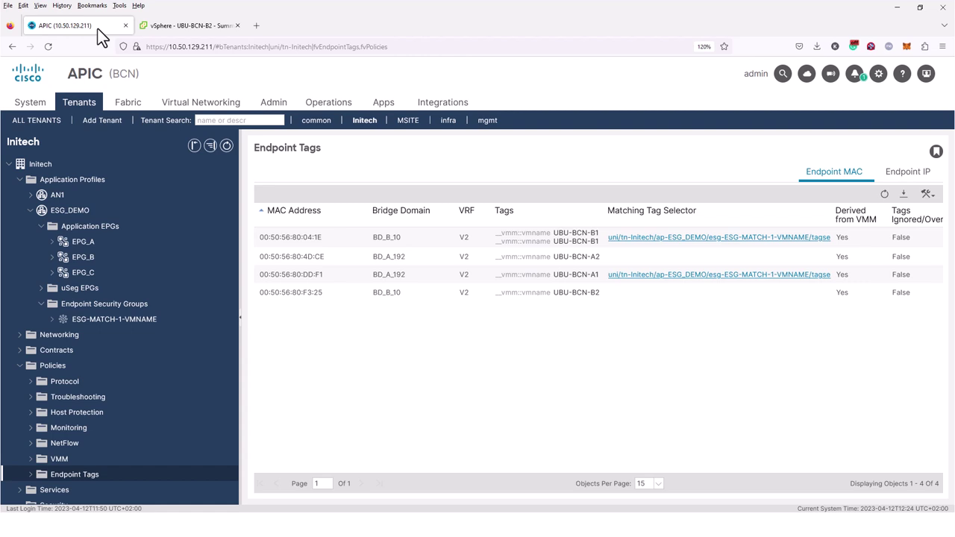
click(186, 111)
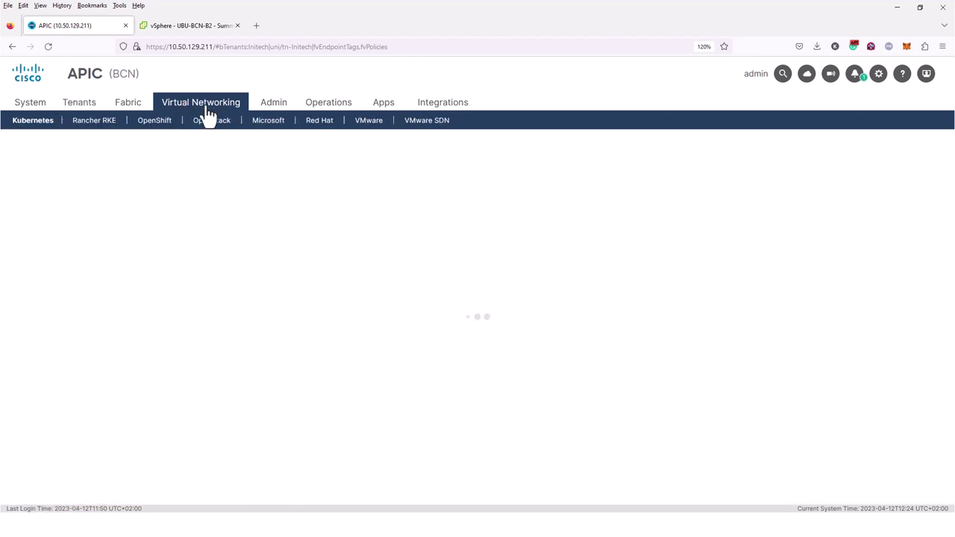
click(363, 127)
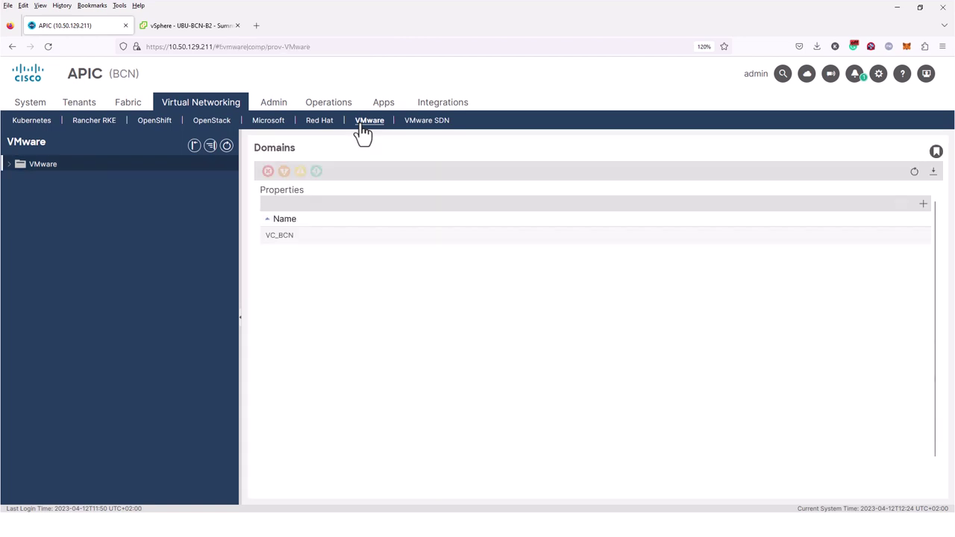
click(9, 164)
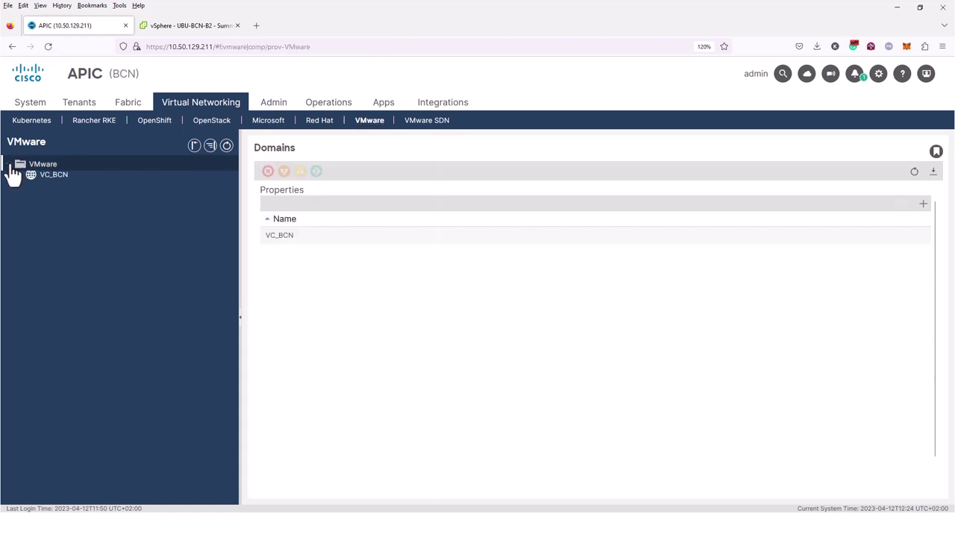
click(52, 182)
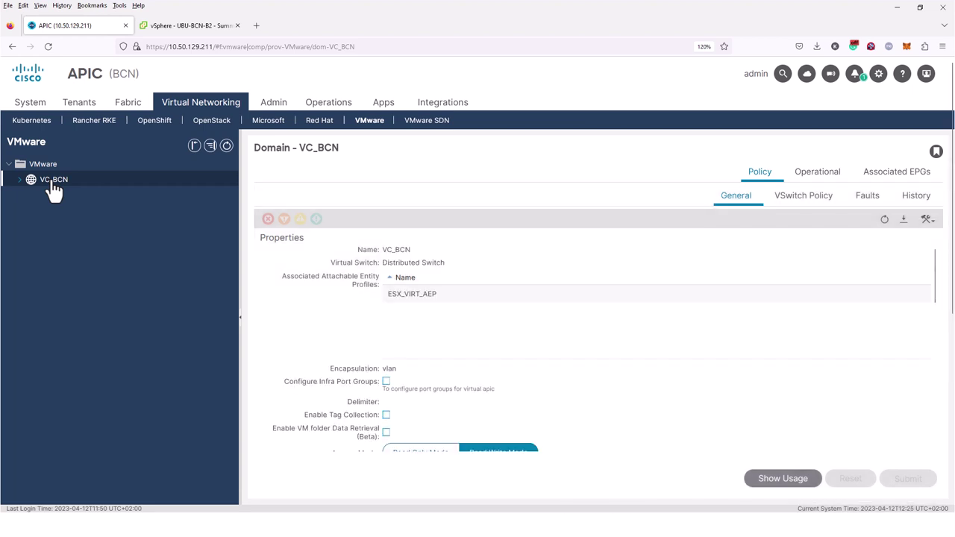
scroll(370, 280, down, 2)
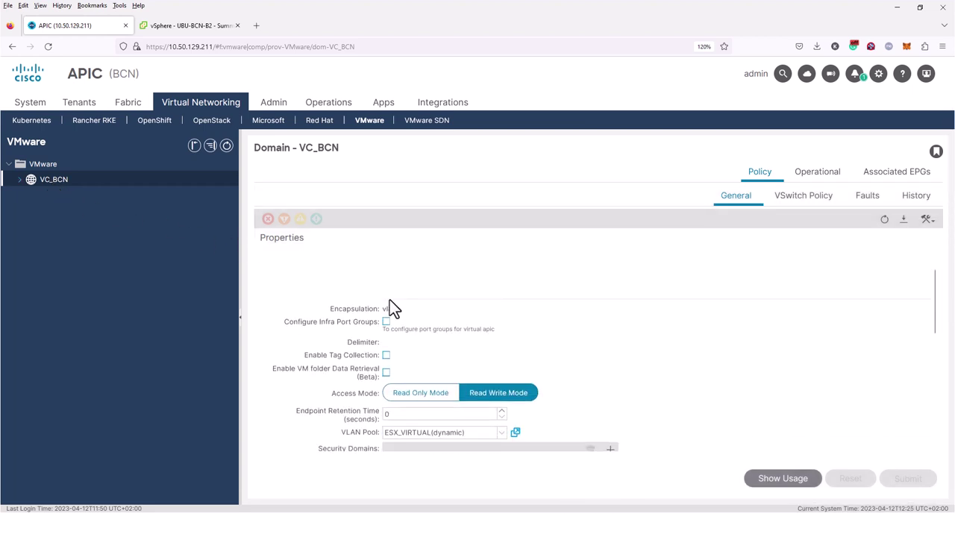
click(386, 356)
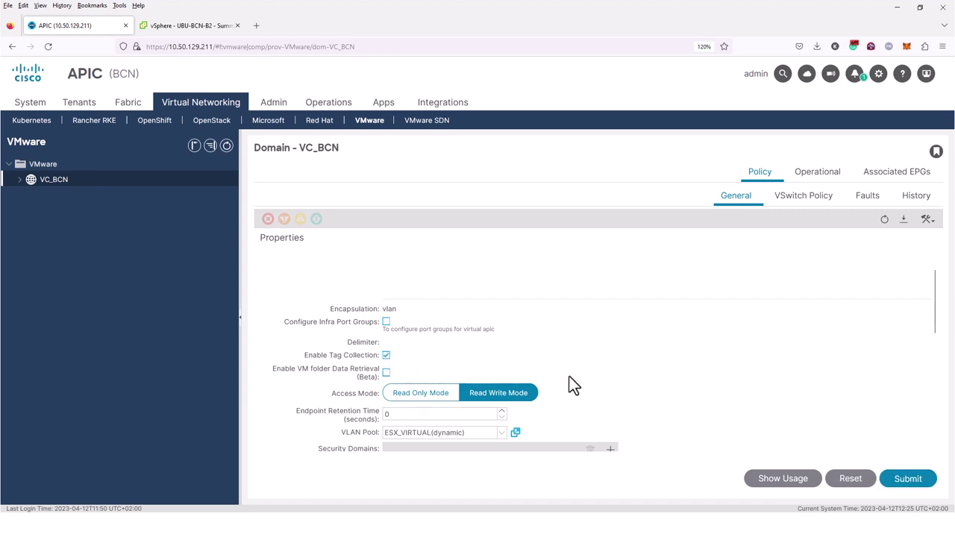
click(907, 480)
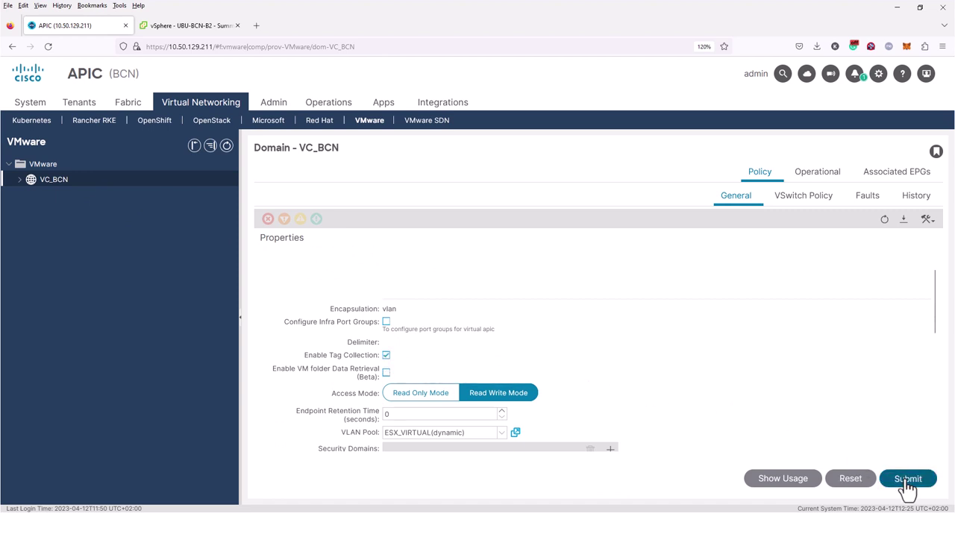
click(682, 412)
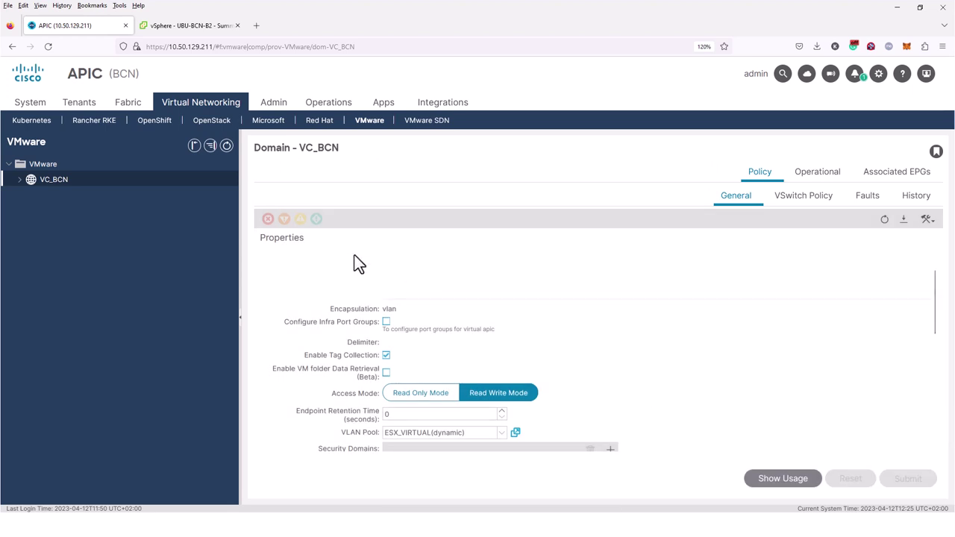
Start a new endpoint security group in the Initech tenant's ESG_DEMO profile, named ESG-MATCH-2-VMTAG and placed in VRF V2
click(86, 108)
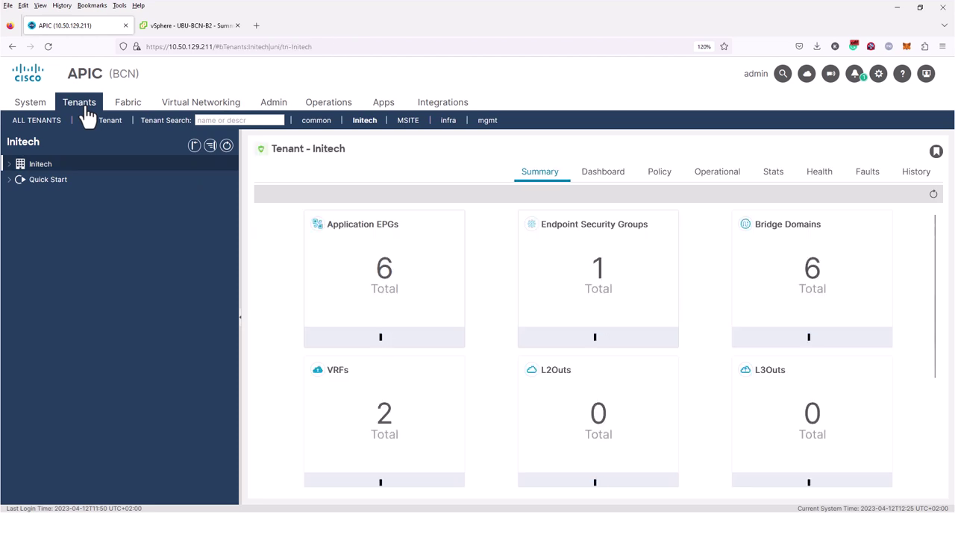
click(10, 165)
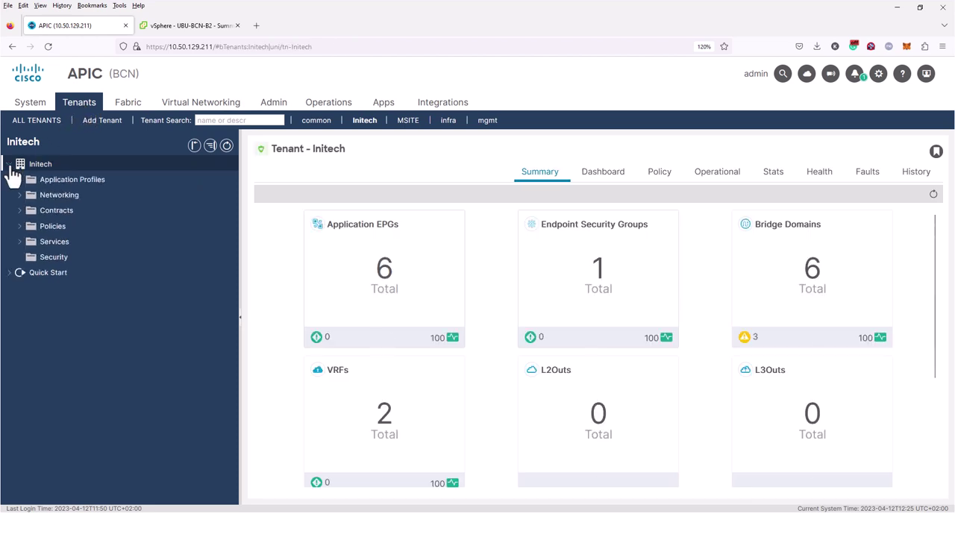
click(21, 180)
click(30, 211)
click(95, 258)
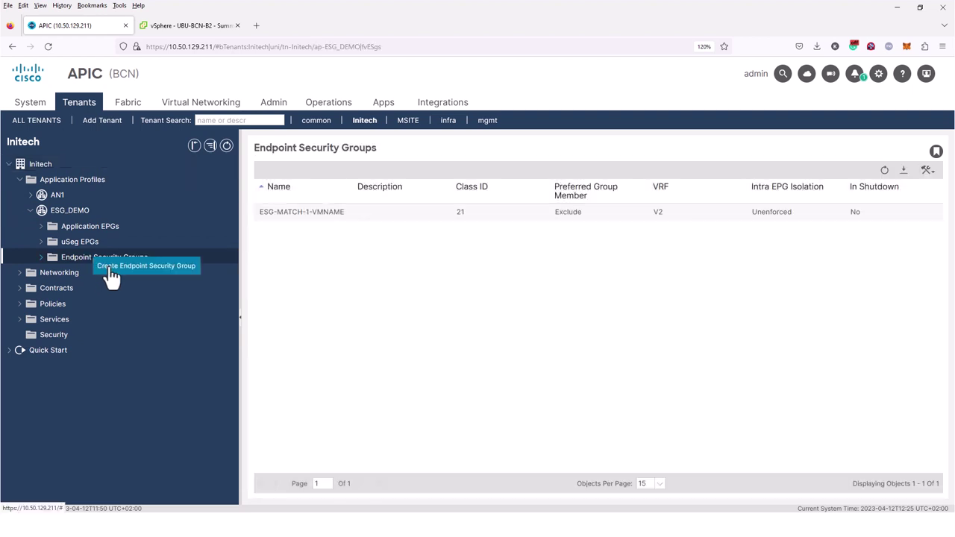
click(106, 269)
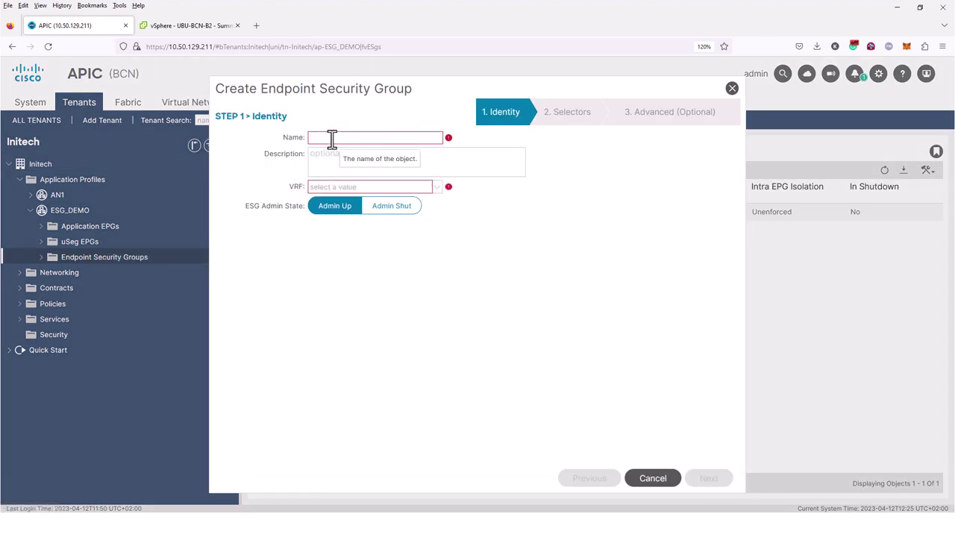
text(ESG-M)
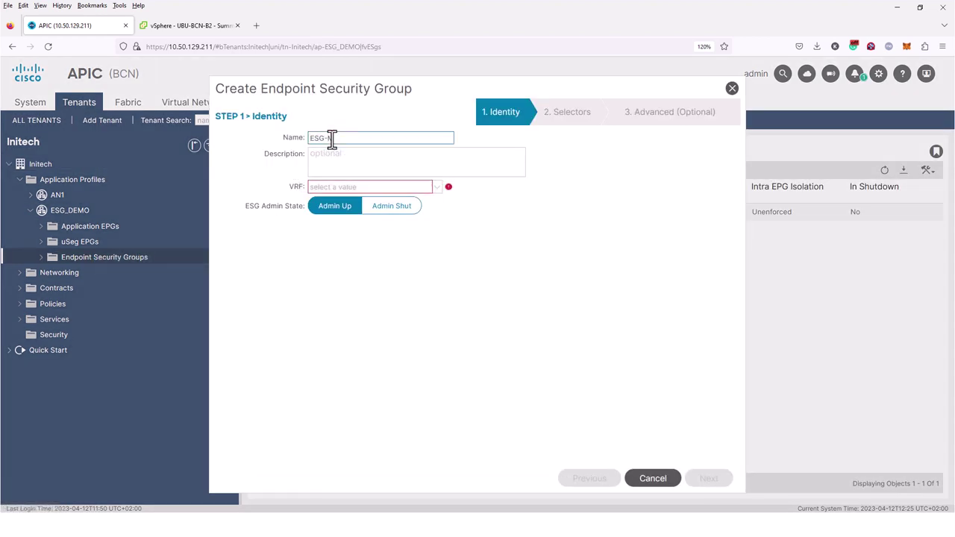
text(ATCH-2-VMTAG)
click(439, 191)
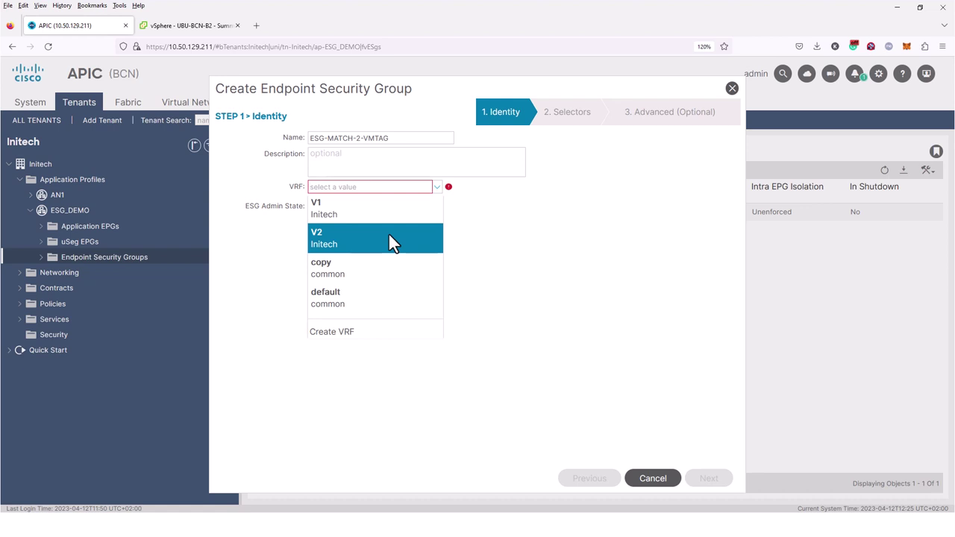
click(389, 241)
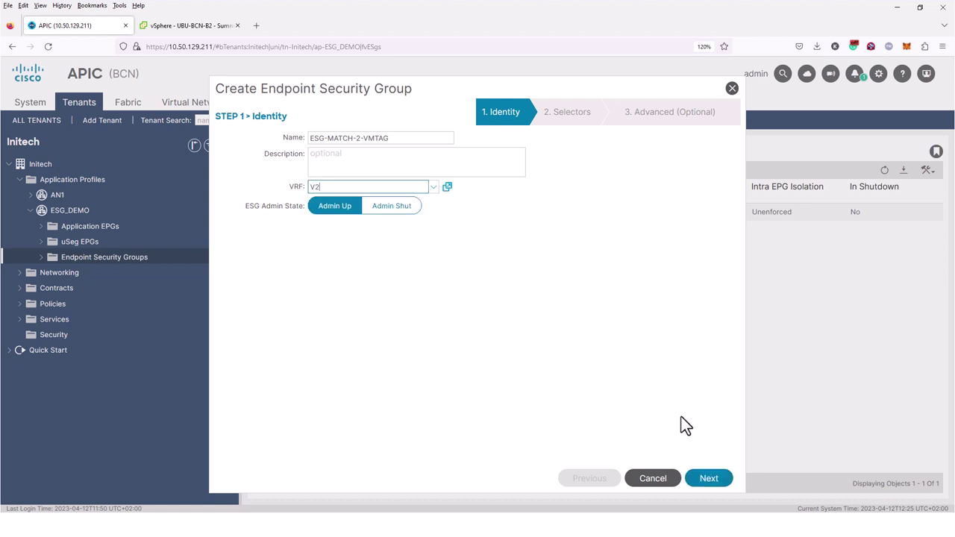
click(709, 480)
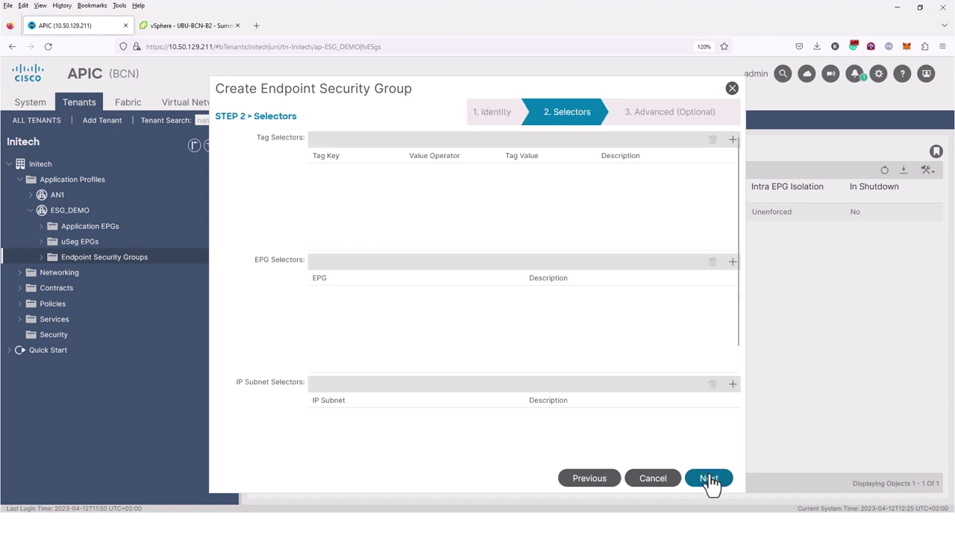
Add a tag selector with key EPG equal to MATCH2 and finish creating the endpoint security group with default advanced settings
click(733, 141)
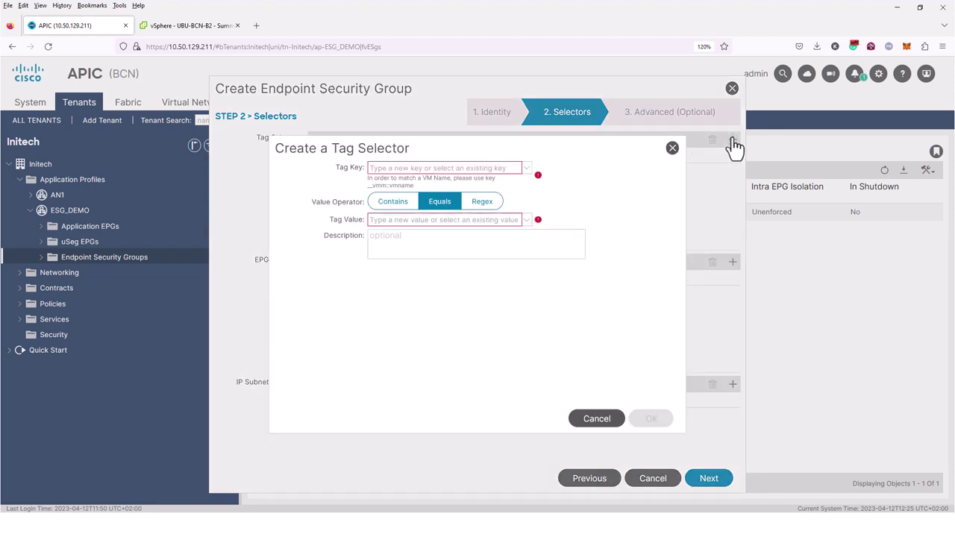
click(439, 170)
text(E)
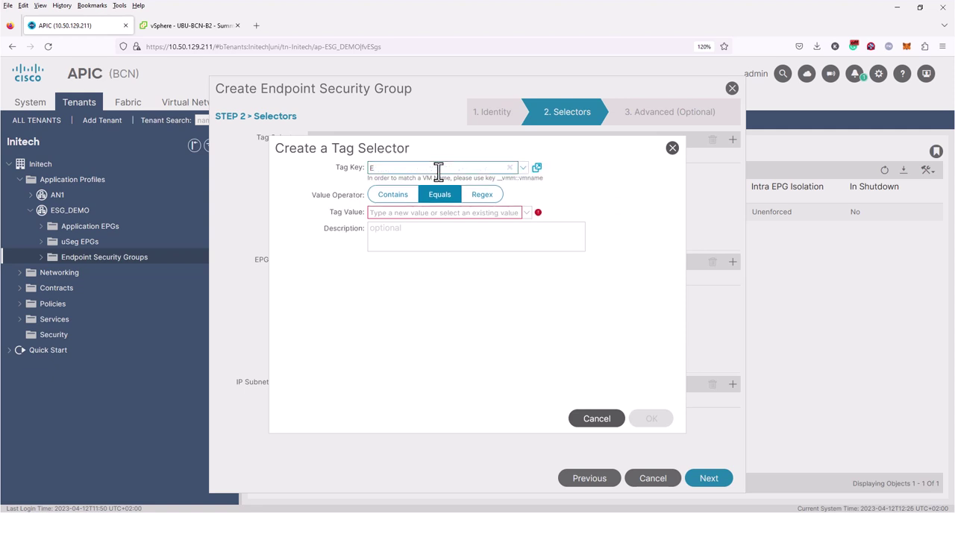
text(PG)
click(439, 214)
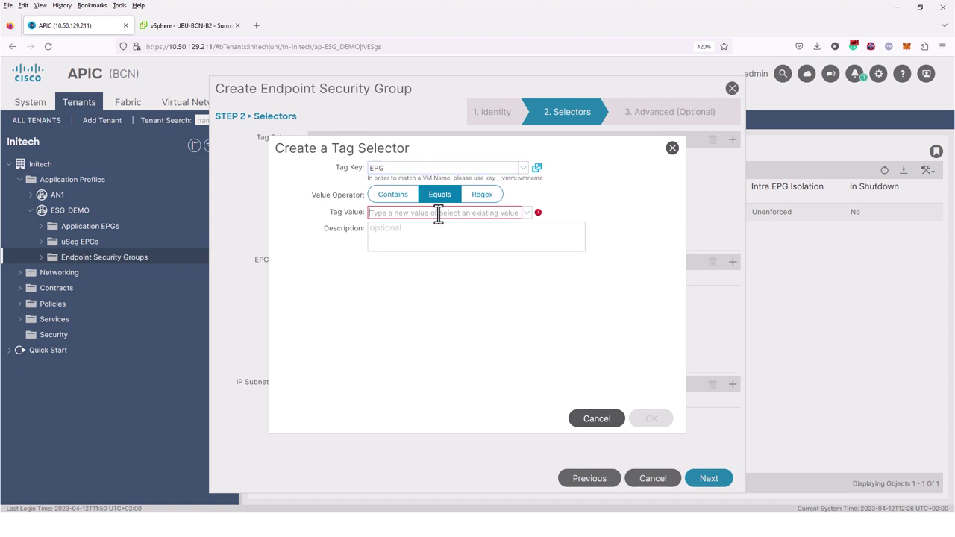
text(MATCH2)
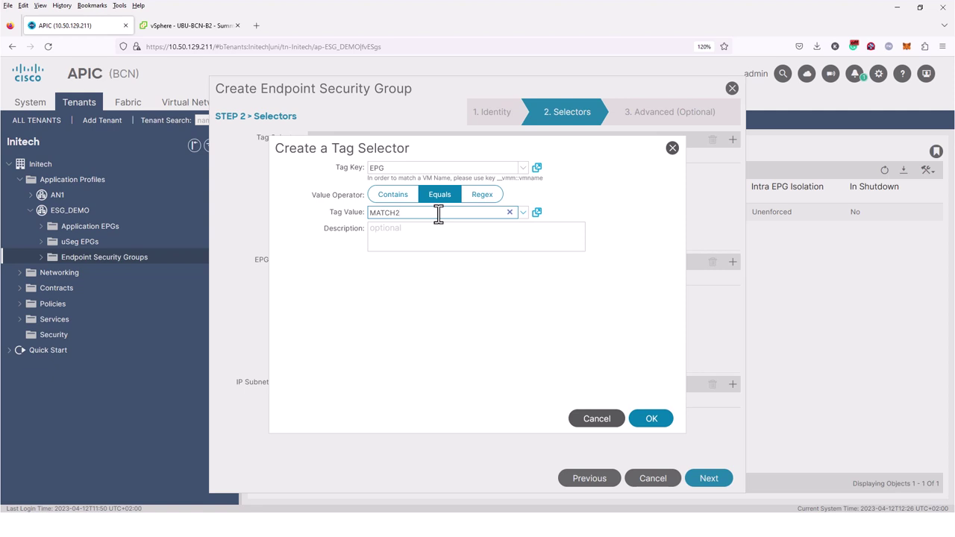
click(652, 420)
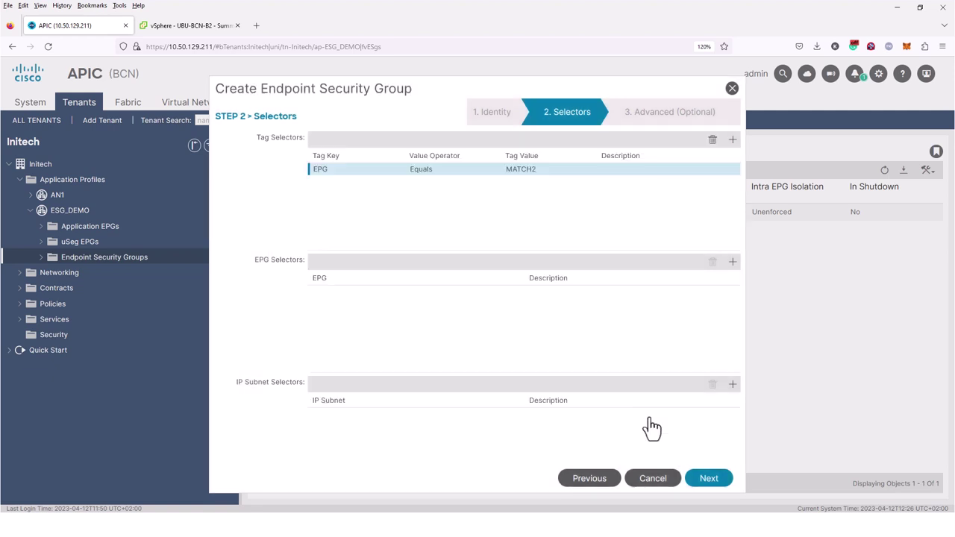
click(712, 480)
click(706, 479)
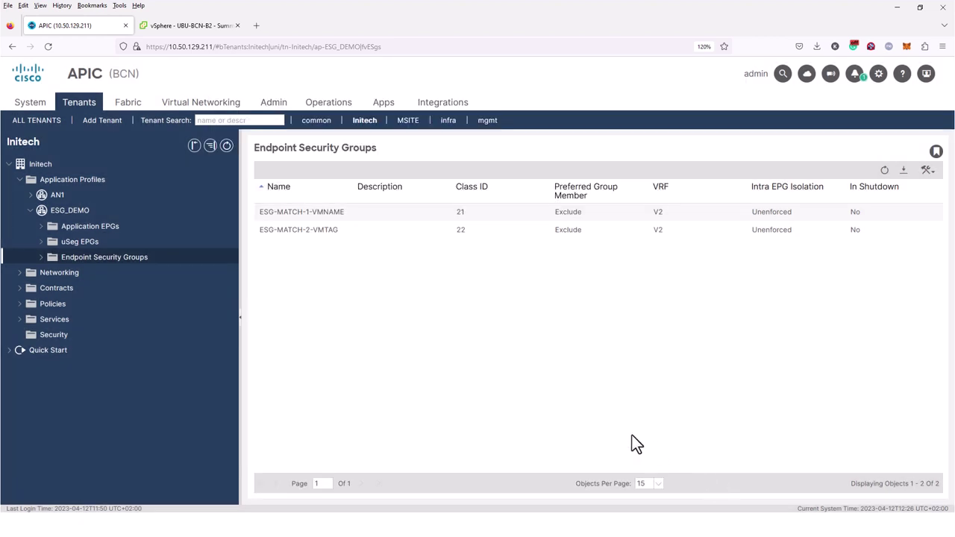
Check the client endpoints of ESG-MATCH-2-VMTAG and inspect the tag selector matching UBU-BCN-A2 in the tenant's Endpoint Tags policies
click(41, 259)
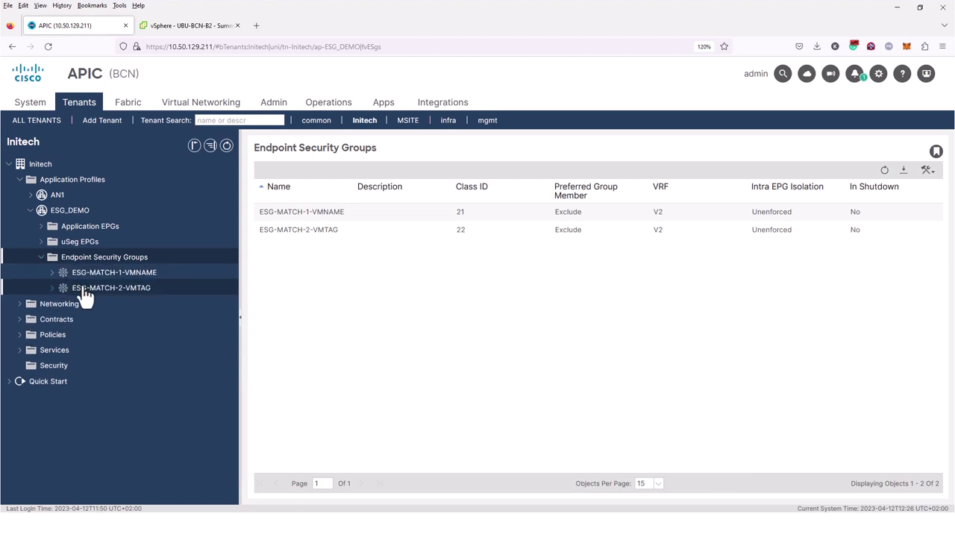
click(86, 292)
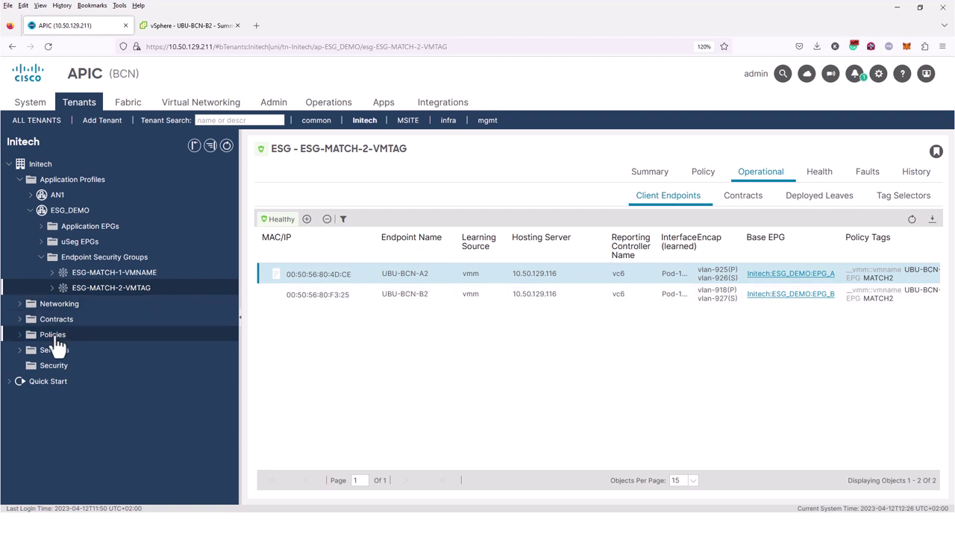
click(20, 336)
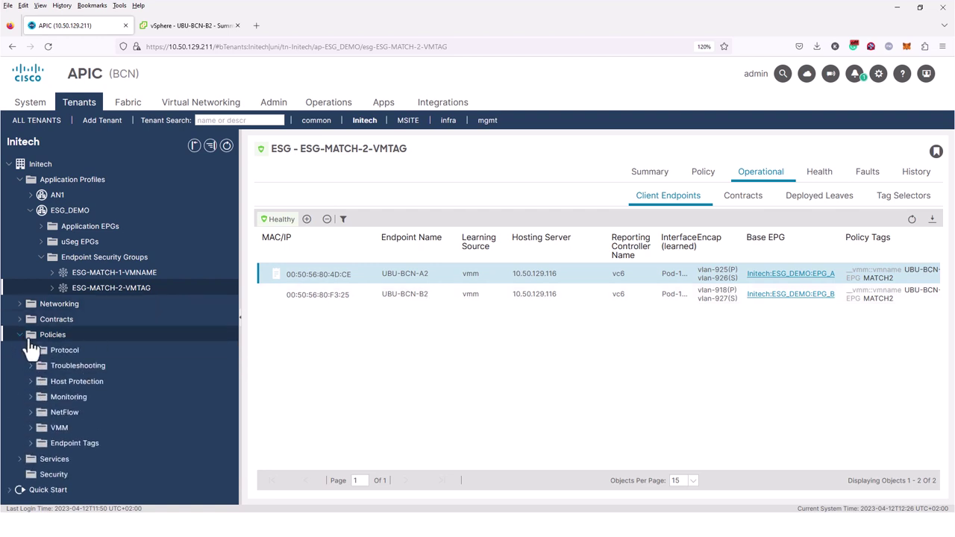
click(73, 443)
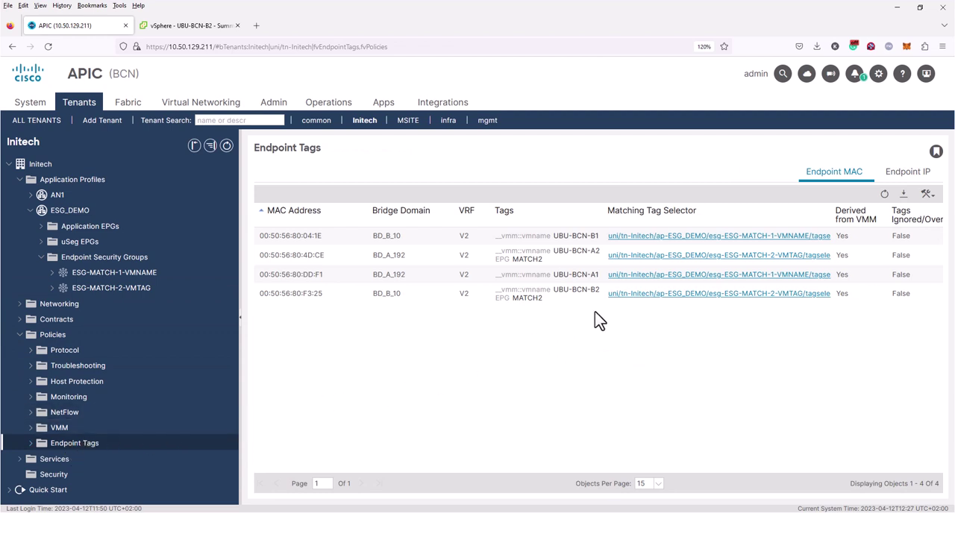
click(618, 256)
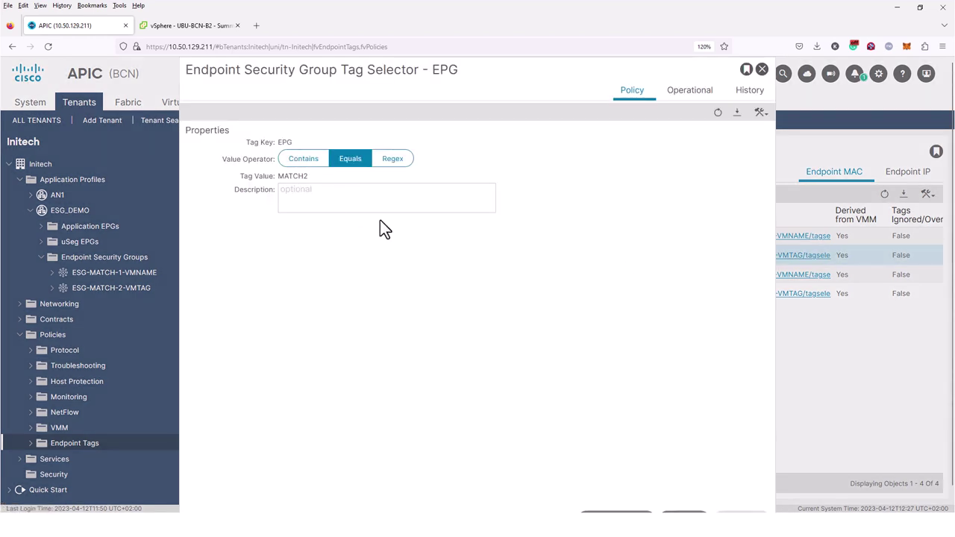
scroll(493, 299, down, 1)
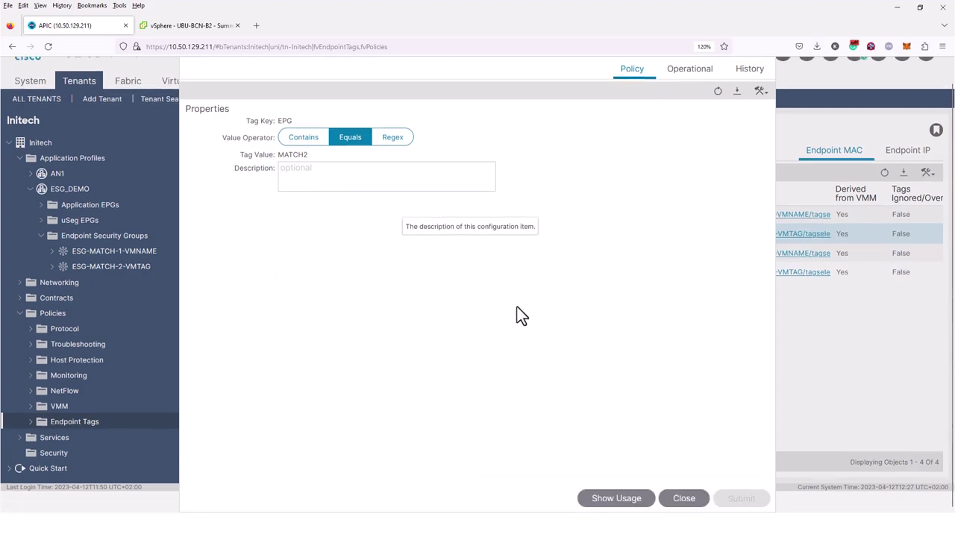
Close the tag selector details, then in UBU-BCN-A2's terminal stop the running ping and ping 10.6.1.20 instead
click(685, 498)
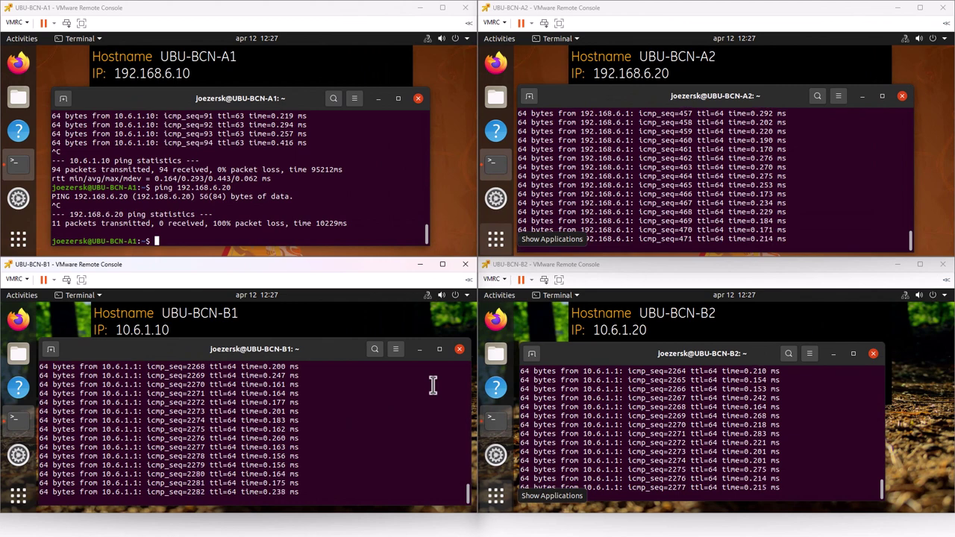
click(605, 227)
key(ctrl+c)
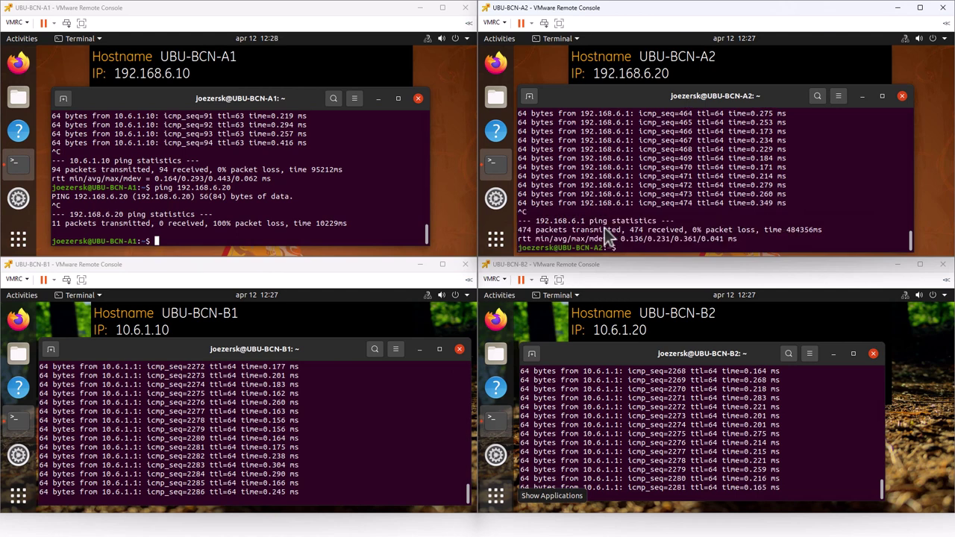
text(ping 10.6.1.20)
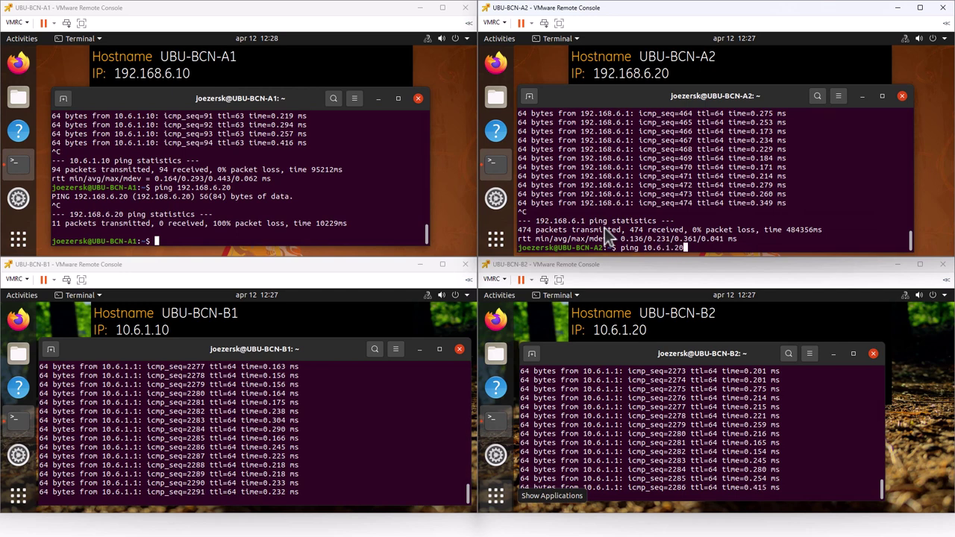
key(Return)
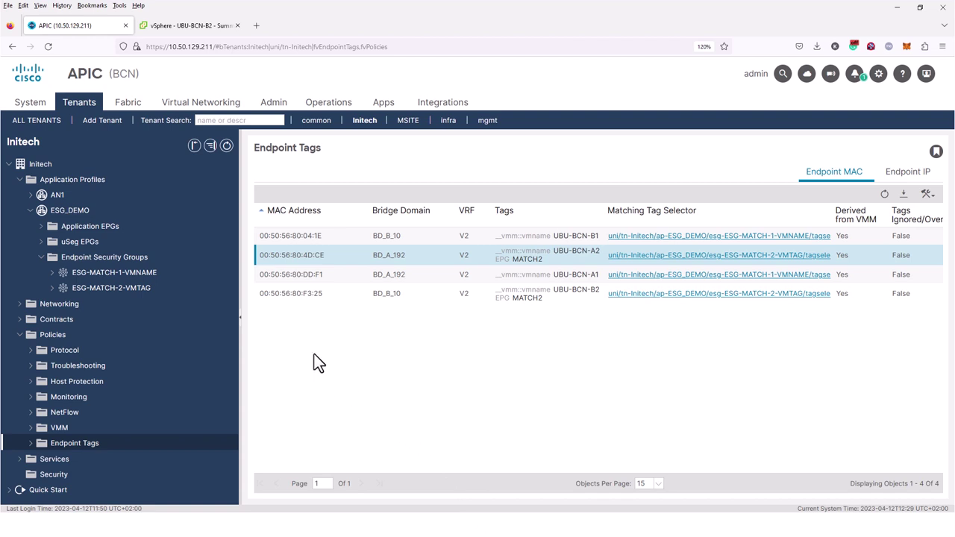
In APIC, add PERMIT-ALL from the Initech tenant as a provided contract on ESG-MATCH-1-VMNAME
click(149, 274)
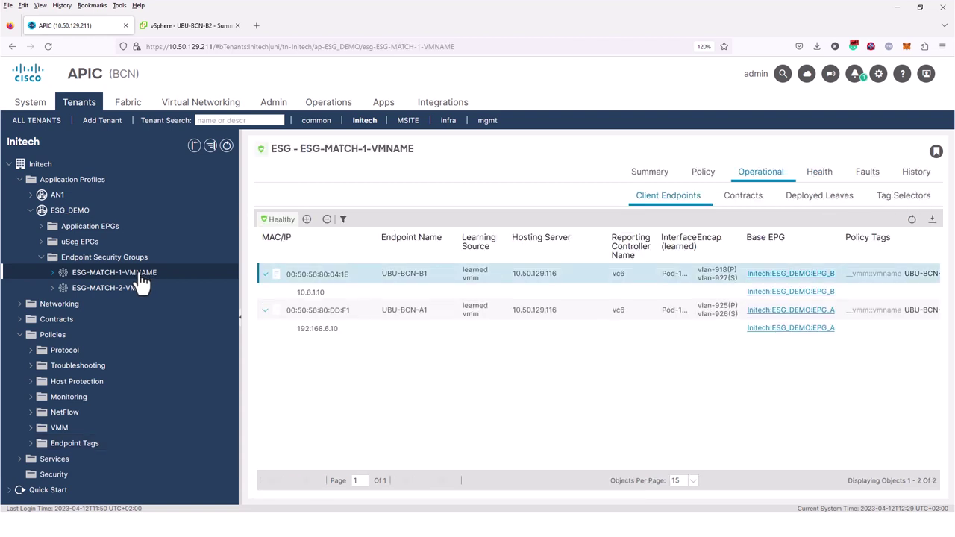
click(52, 273)
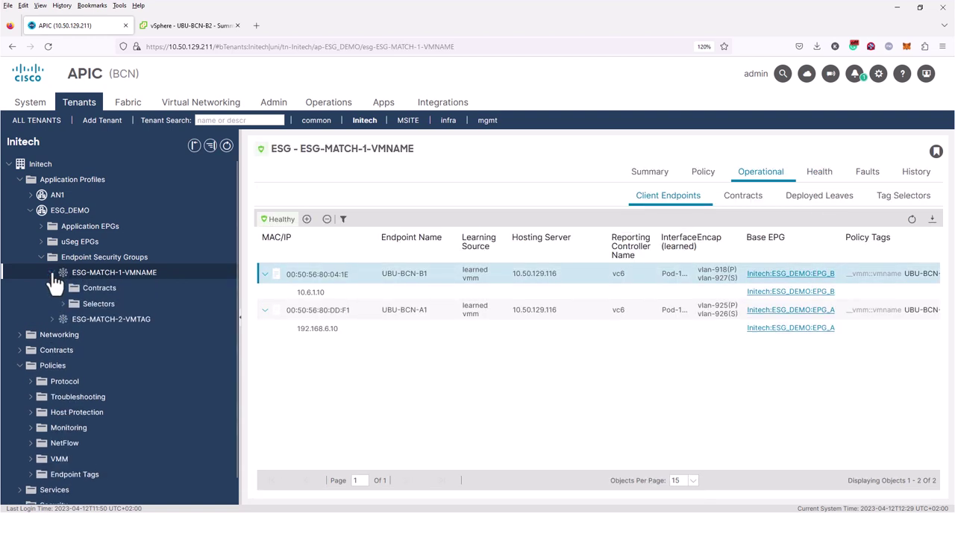
click(105, 289)
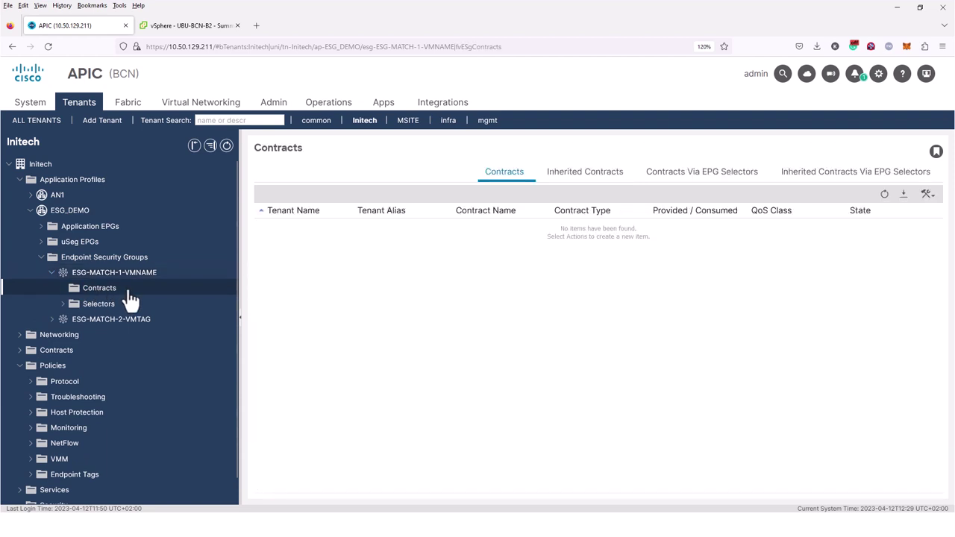
right_click(131, 299)
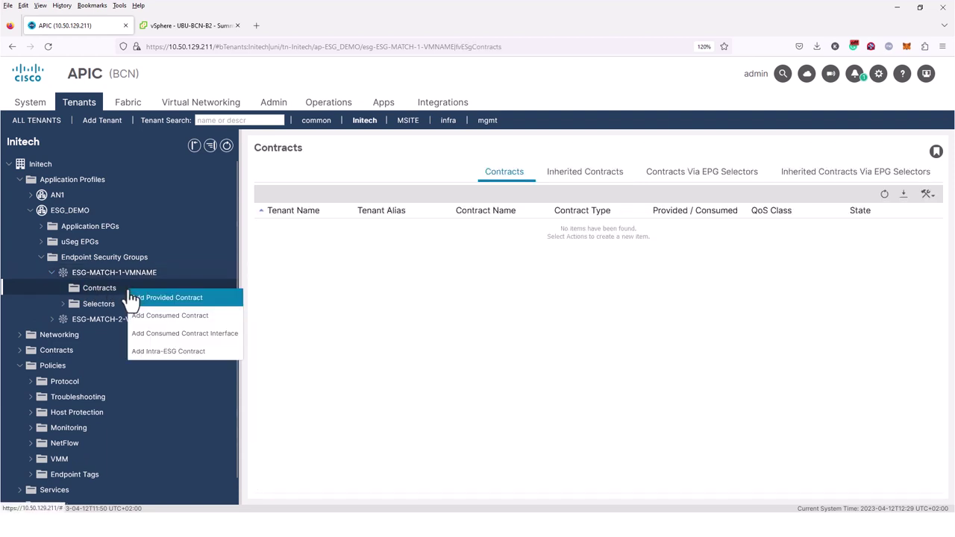
click(215, 299)
click(527, 249)
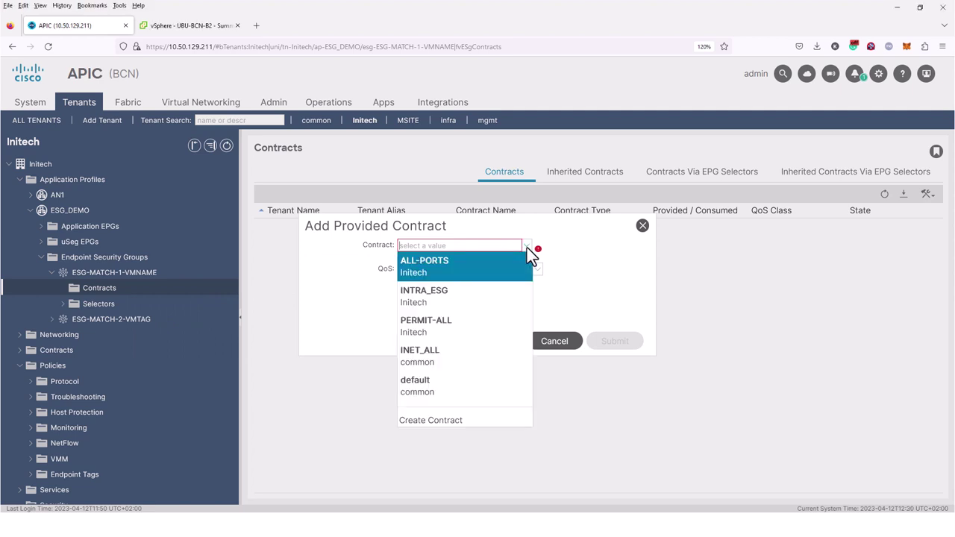
click(476, 324)
click(618, 343)
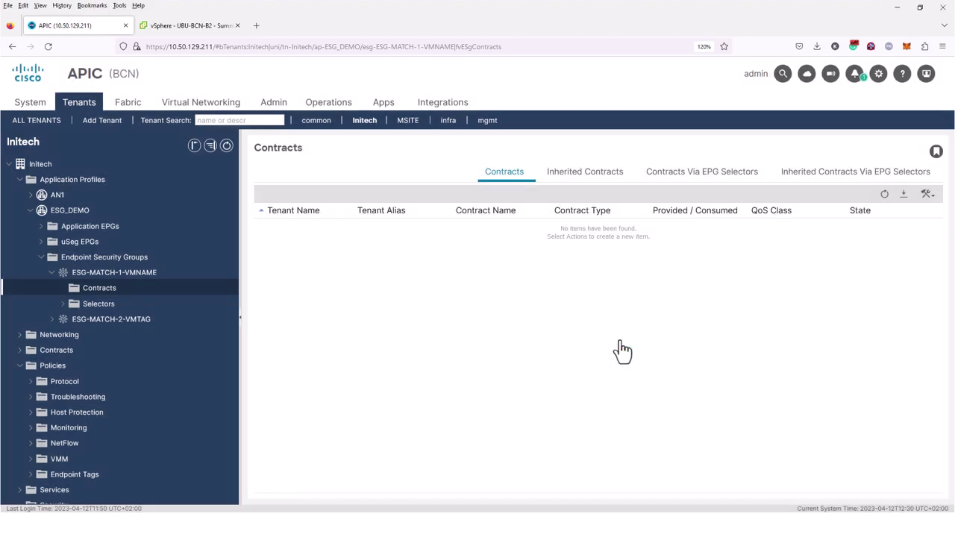
Add PERMIT-ALL from the Initech tenant as a consumed contract on ESG-MATCH-2-VMTAG
click(52, 320)
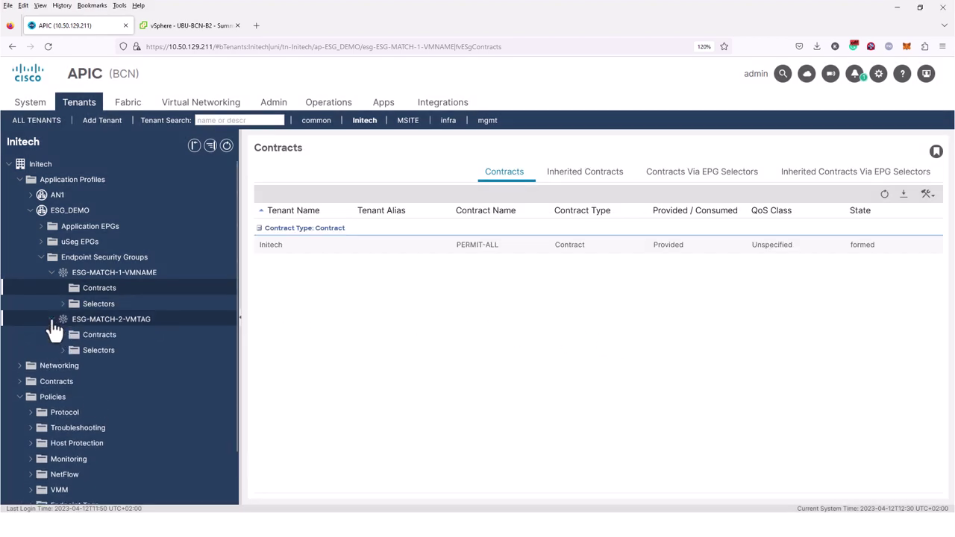
click(94, 338)
right_click(100, 337)
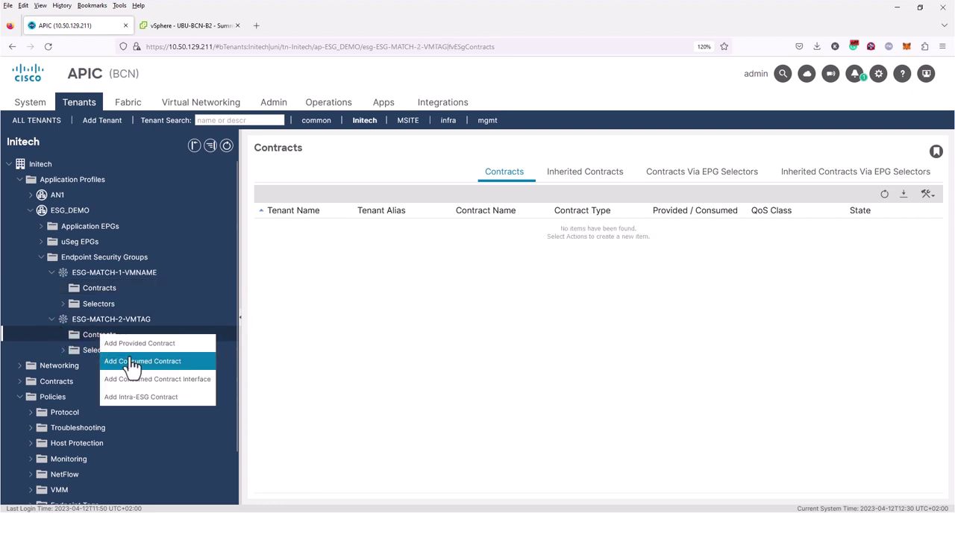
click(133, 362)
click(526, 247)
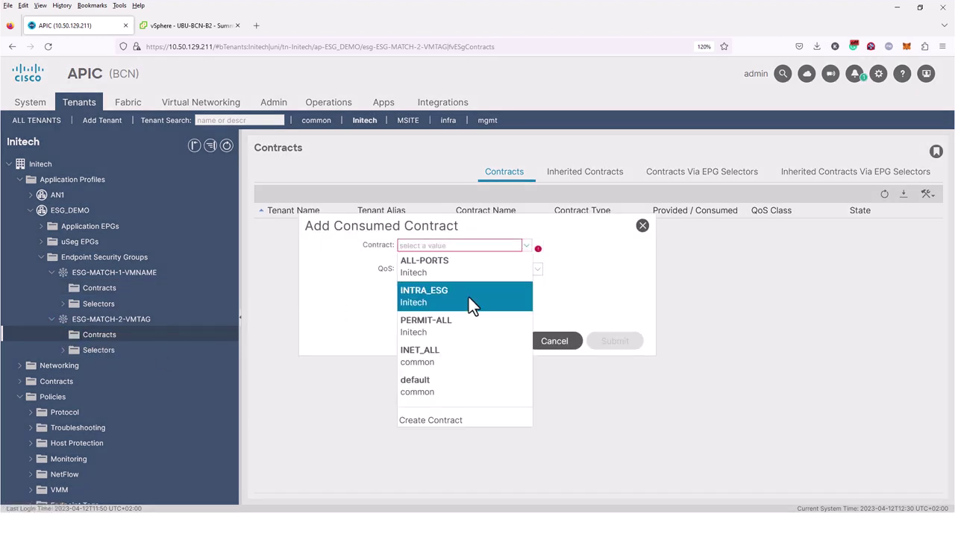
click(462, 316)
click(610, 344)
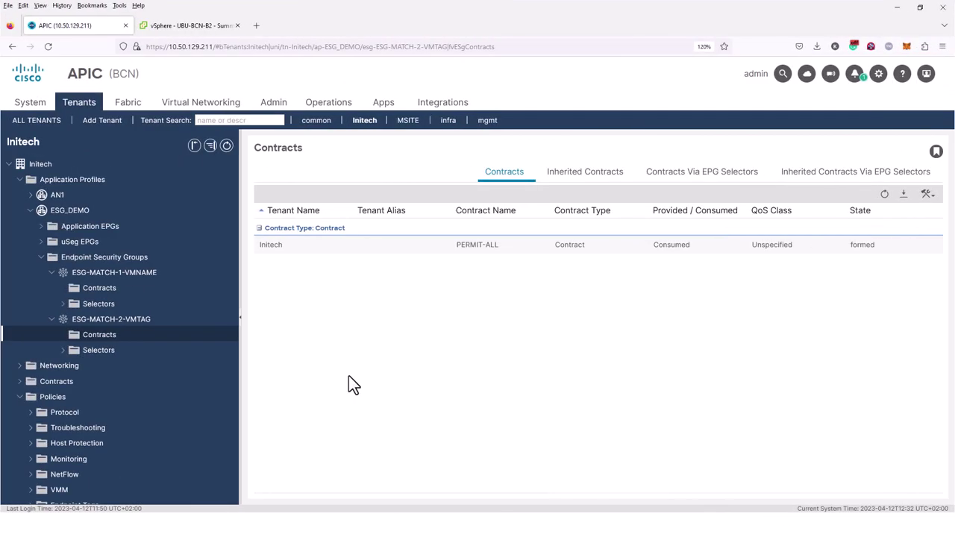
Start a new endpoint security group in ESG_DEMO named ESG-MATCH-3-EPG-C, placed in VRF V1 with admin state up
click(51, 319)
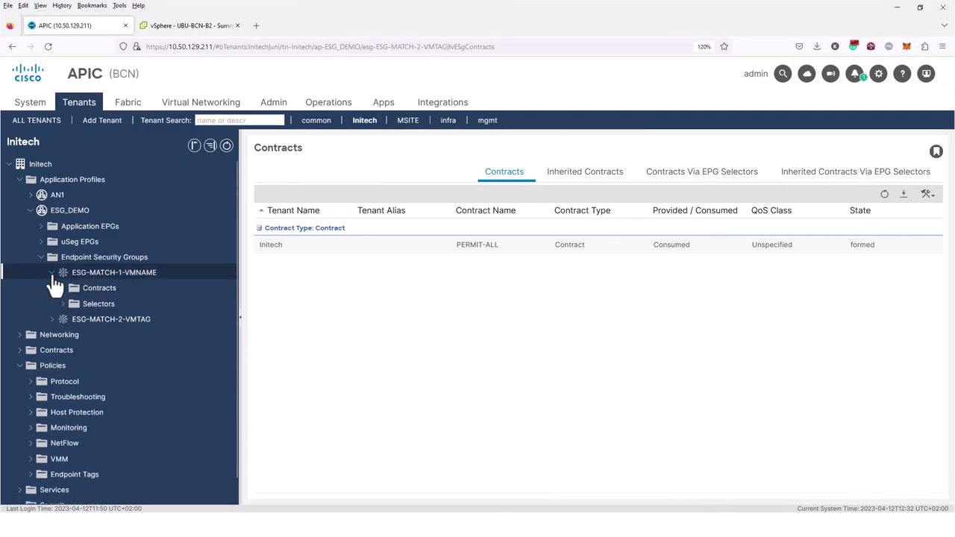
click(51, 273)
click(95, 259)
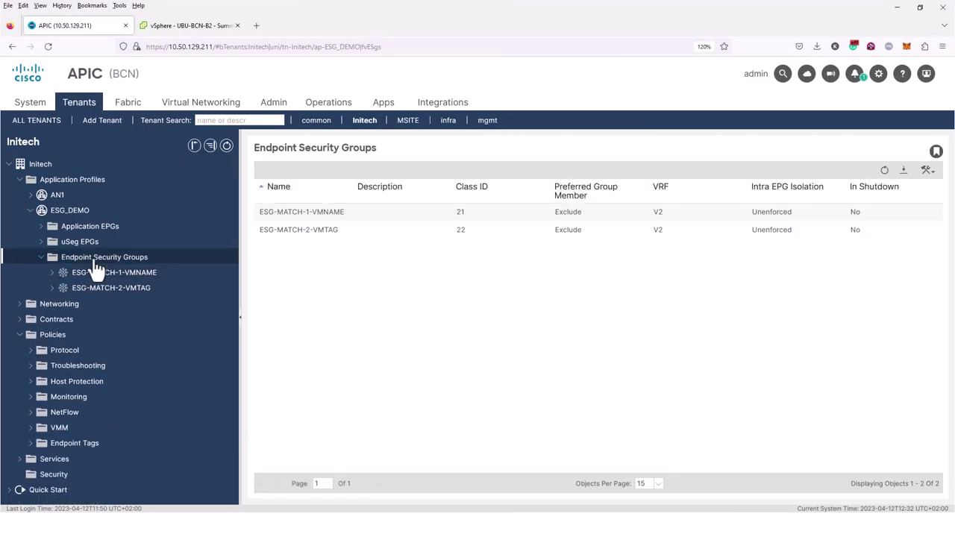
right_click(95, 265)
click(123, 265)
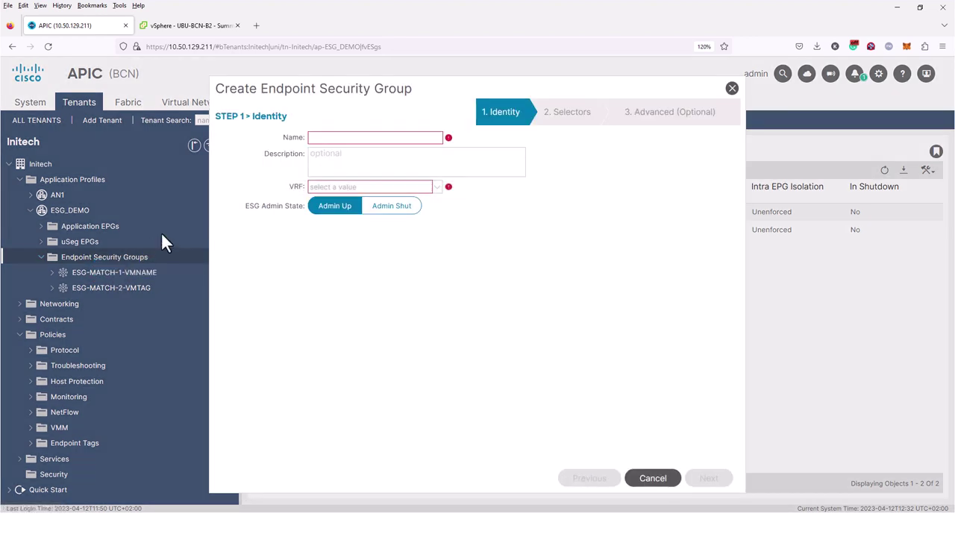
click(330, 138)
text(ESG-MATCH-3-EPG-C)
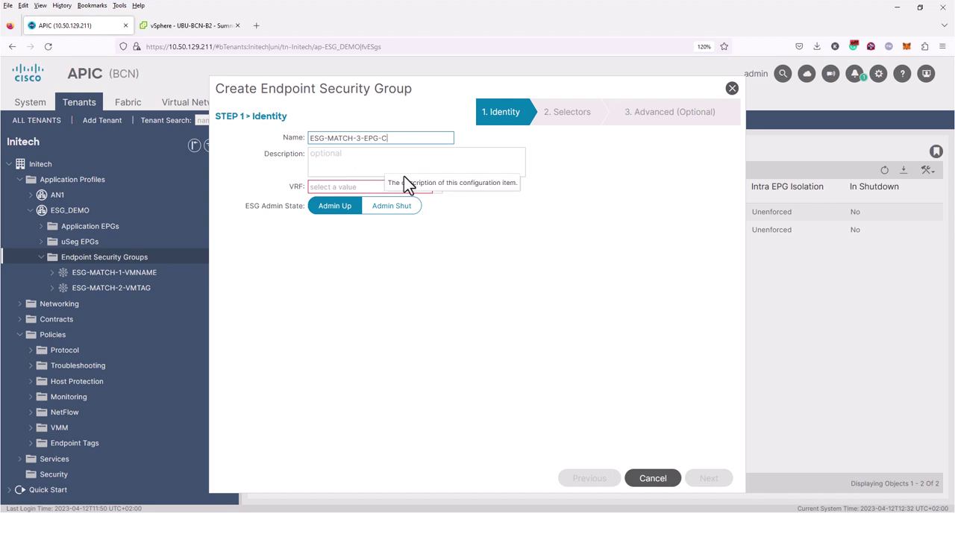
click(438, 188)
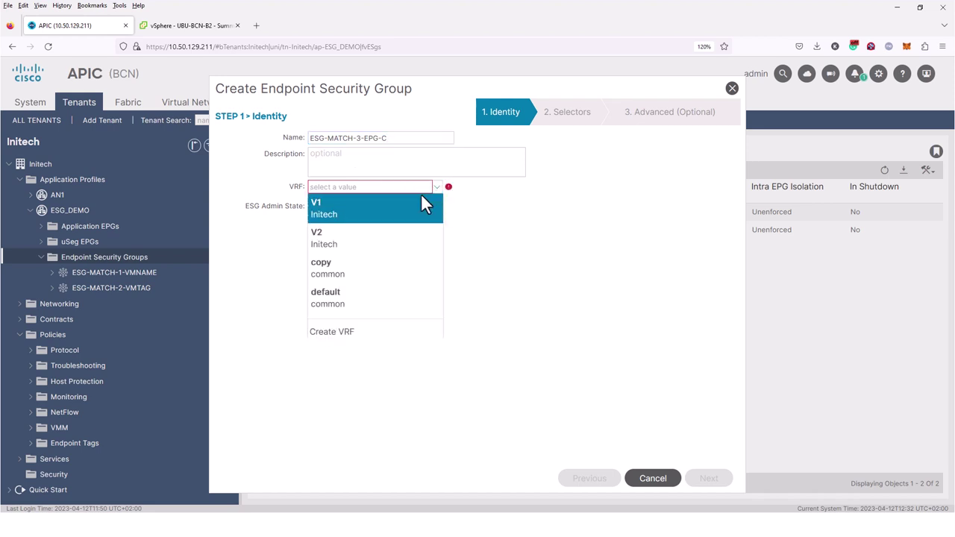
click(407, 211)
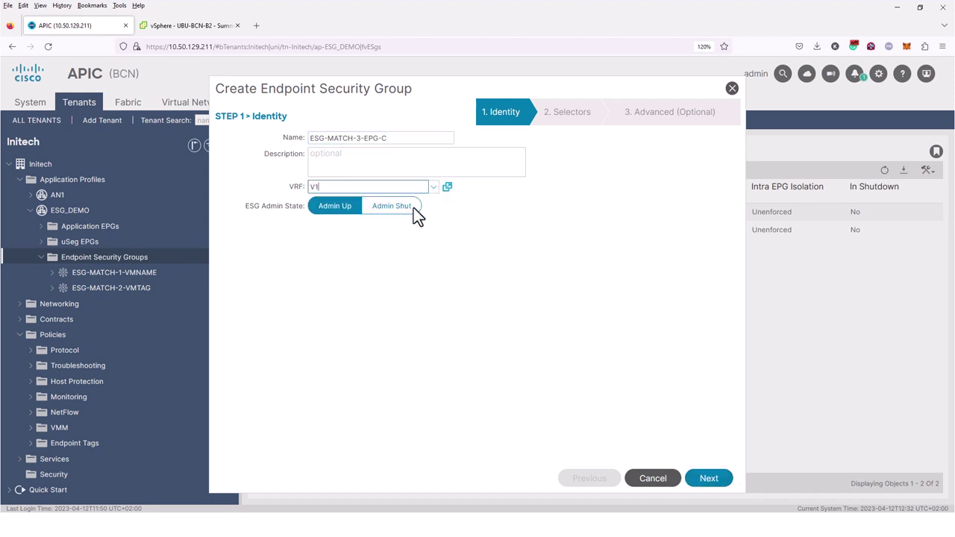
click(708, 480)
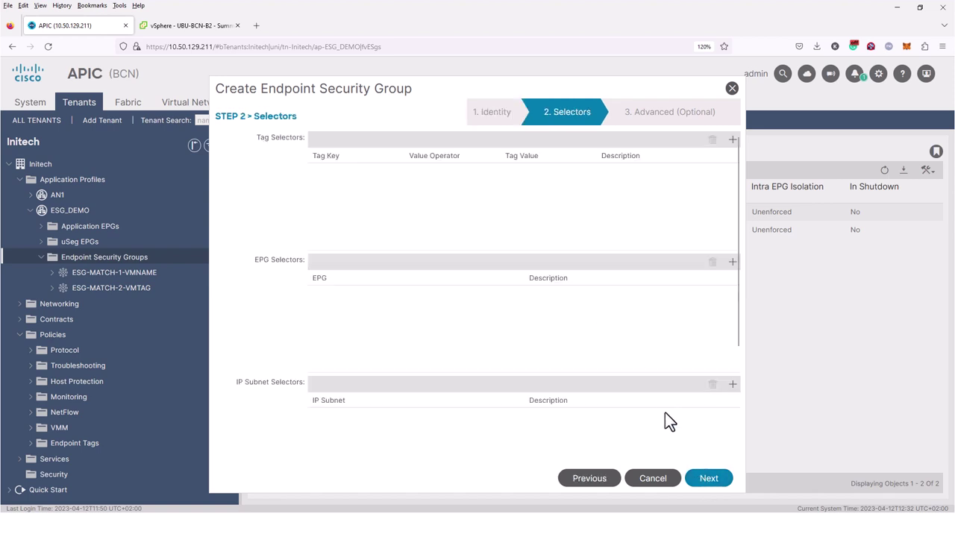
Add an EPG selector for EPG_C of ESG_DEMO and finish creating the group with default advanced settings
click(733, 263)
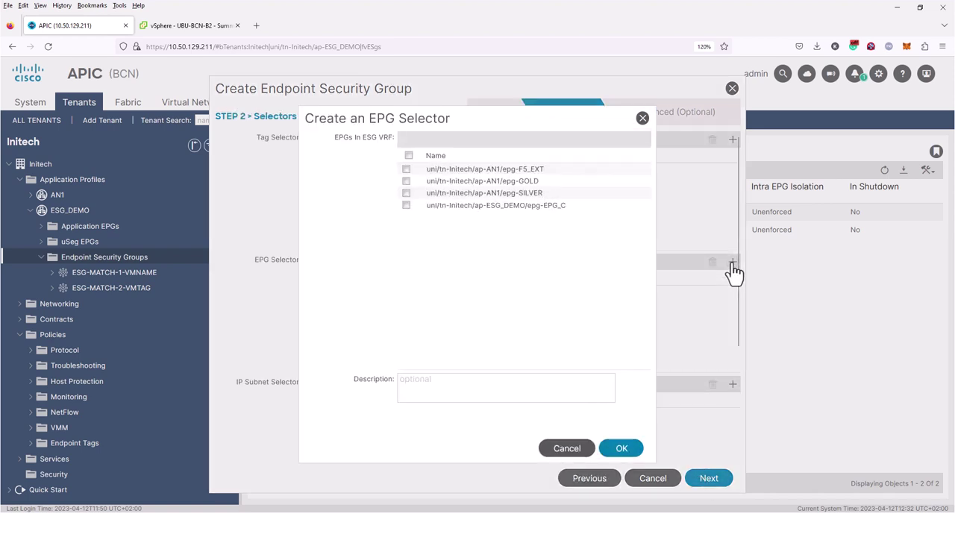
click(406, 209)
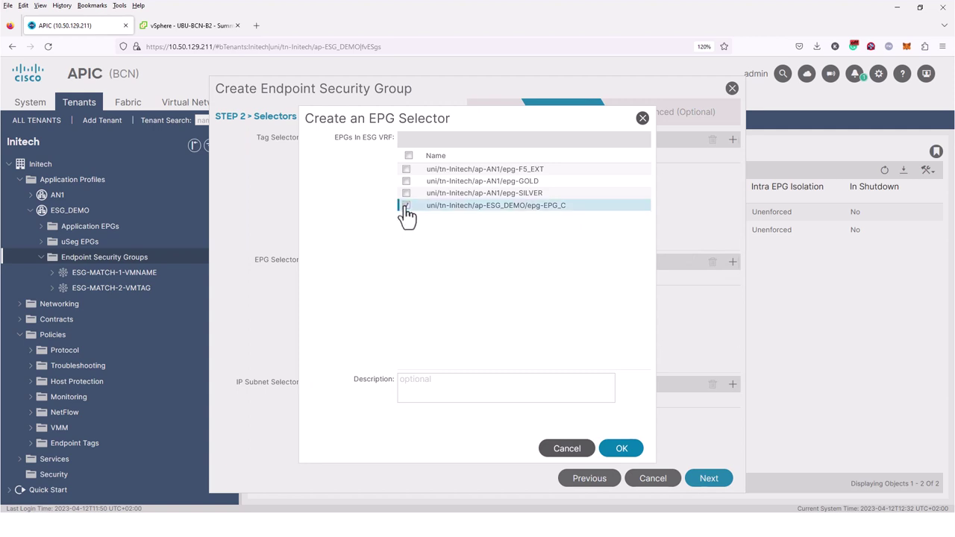
click(624, 446)
click(717, 483)
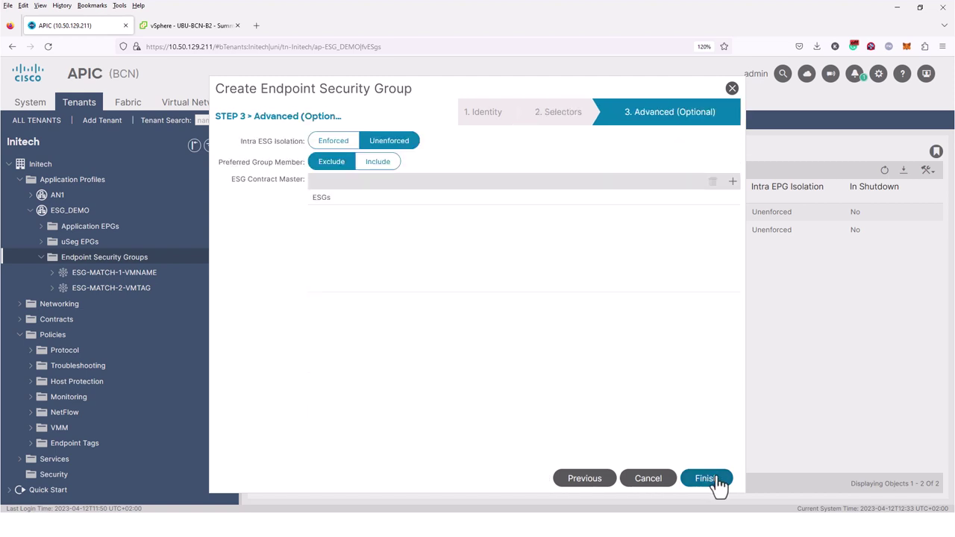
click(715, 481)
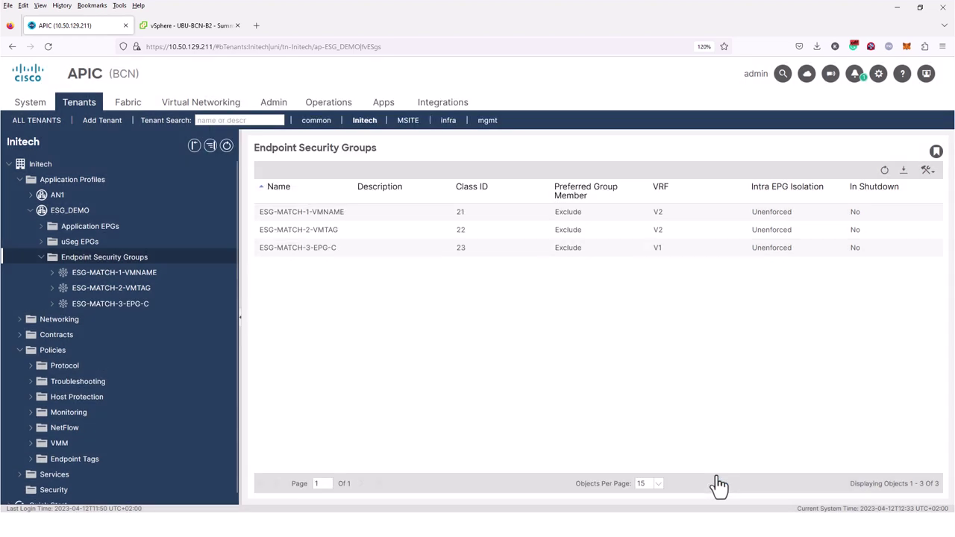
Check the client endpoints of ESG-MATCH-3-EPG-C, refreshing the list, and compare them with those of application EPG EPG_C
click(166, 305)
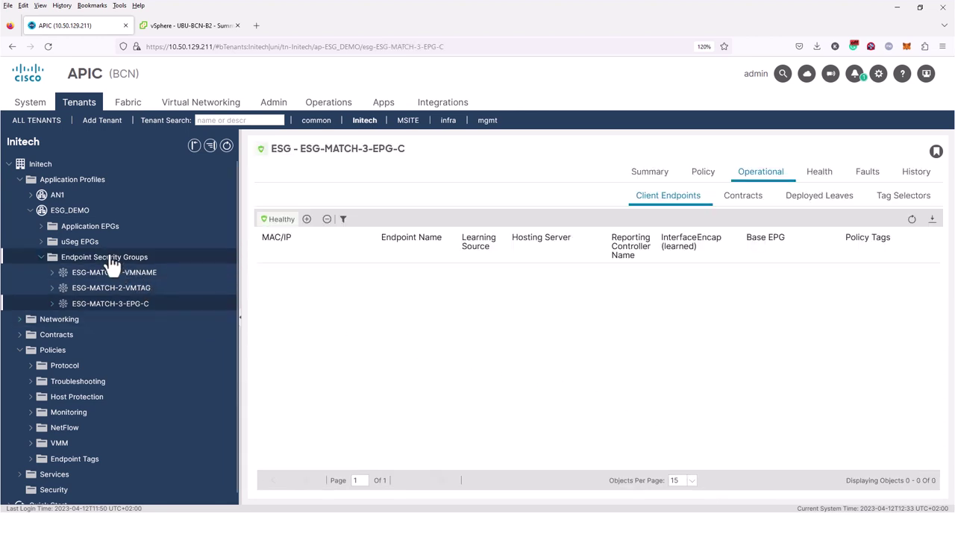
click(42, 227)
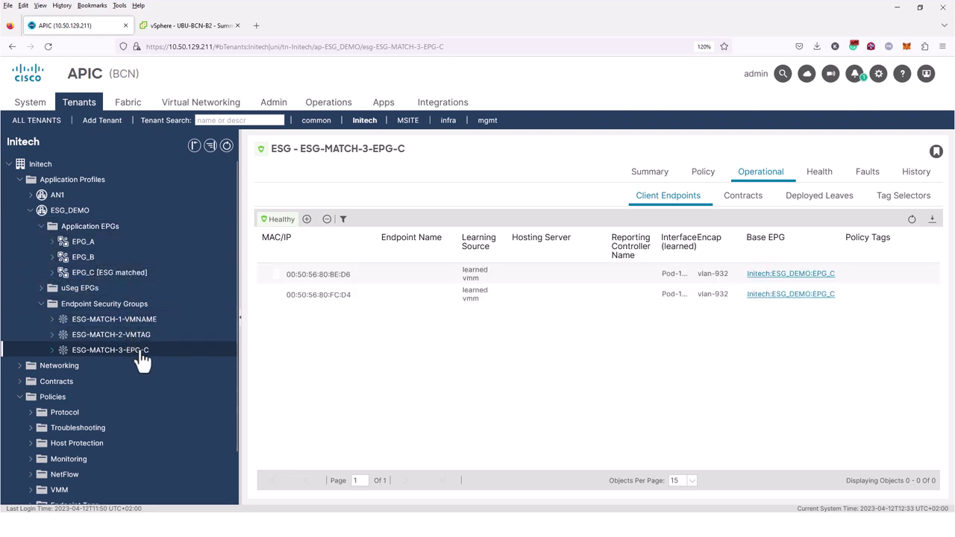
click(912, 219)
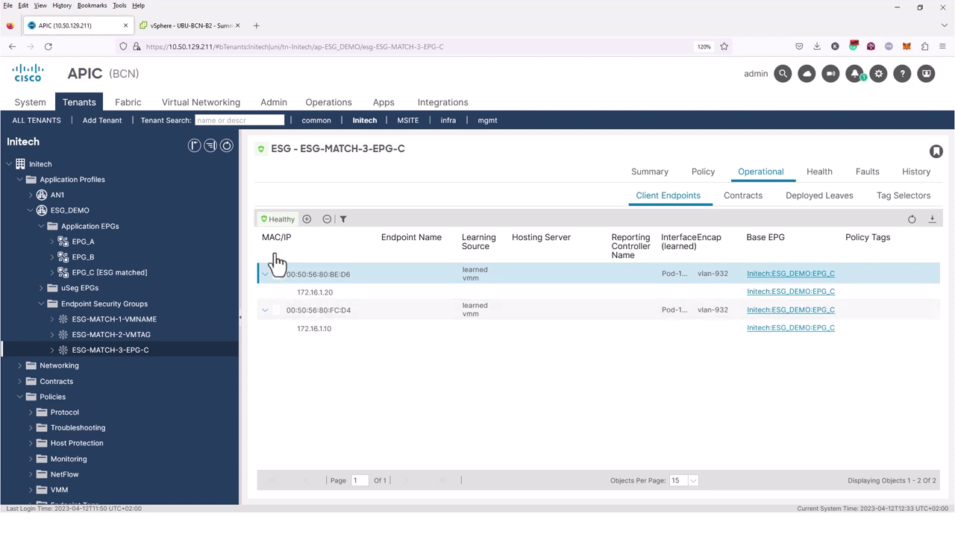
click(111, 275)
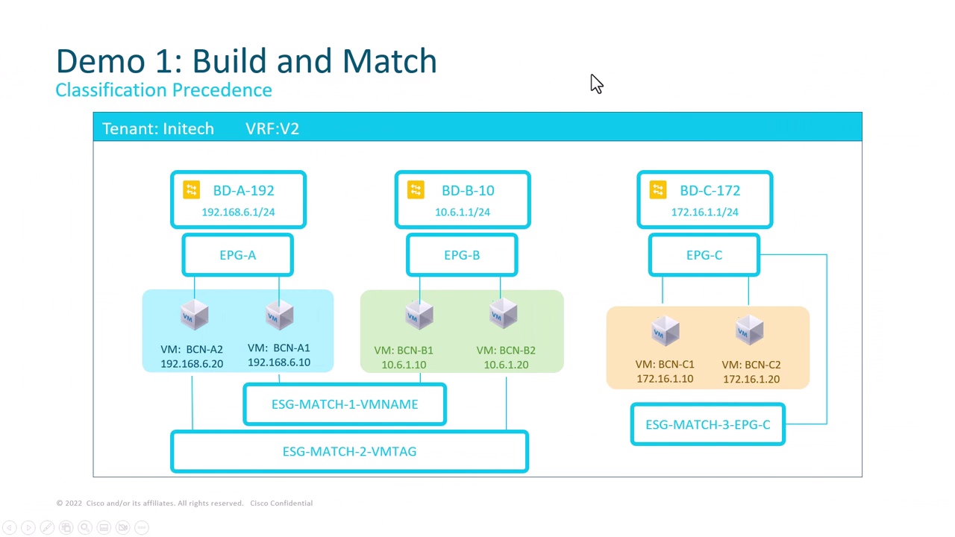
key(Right)
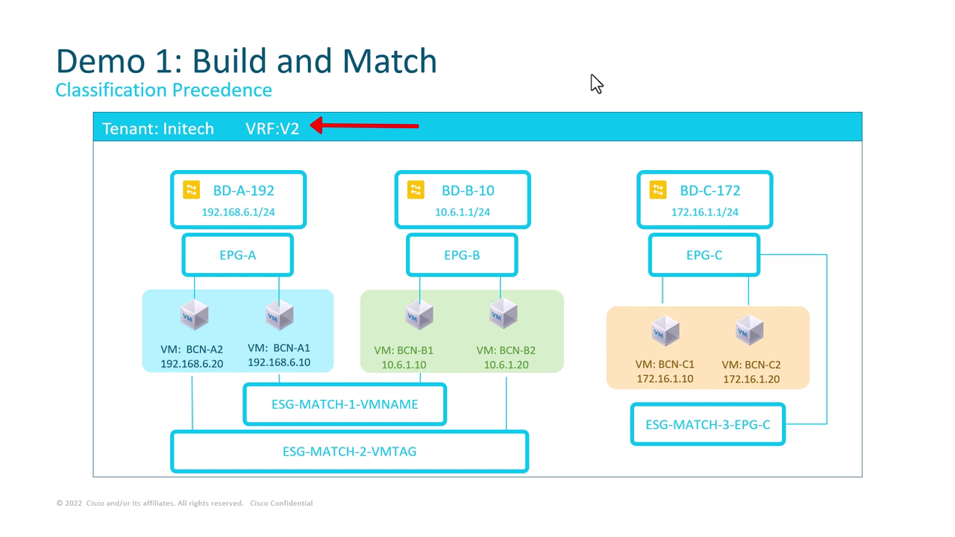
key(Right)
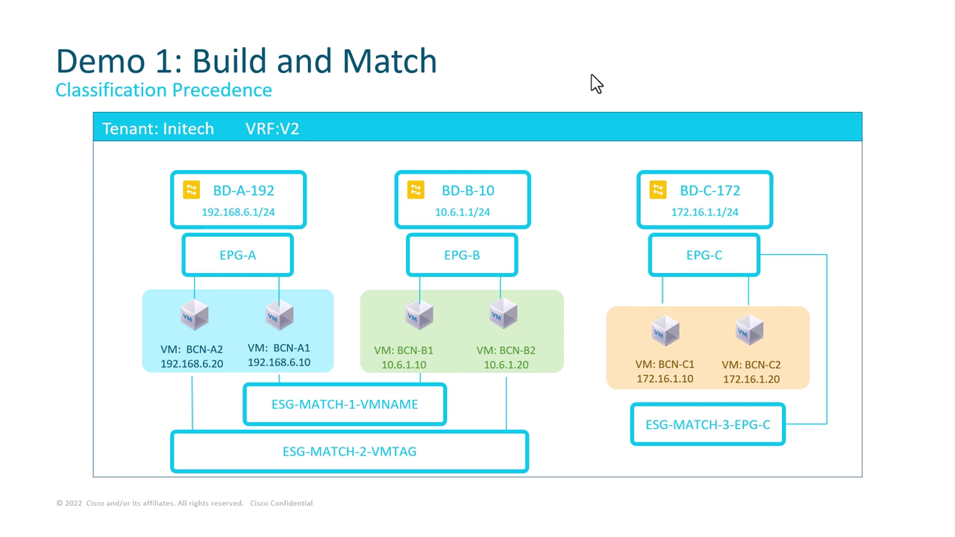
click(439, 206)
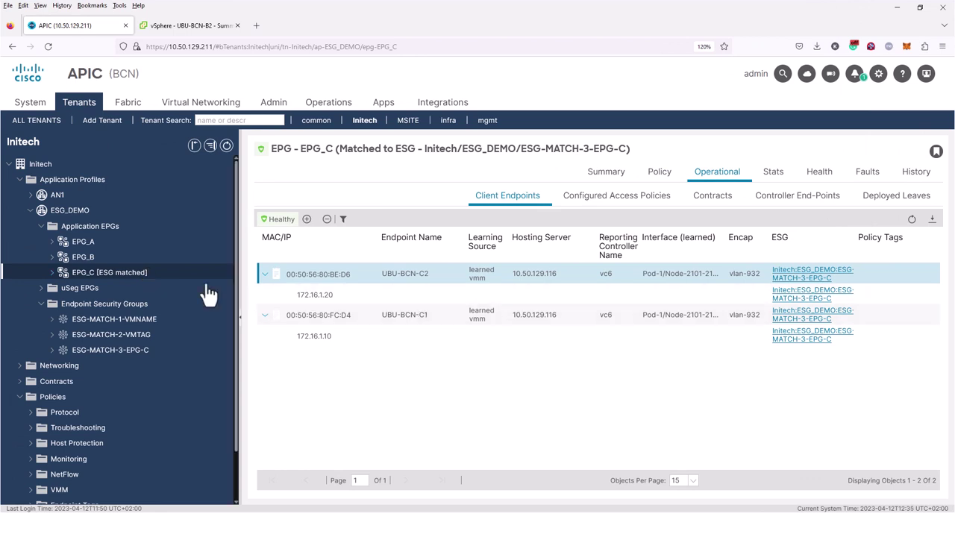
Try to change the VRF of ESG-MATCH-3-EPG-C to V2 and submit the change
click(137, 353)
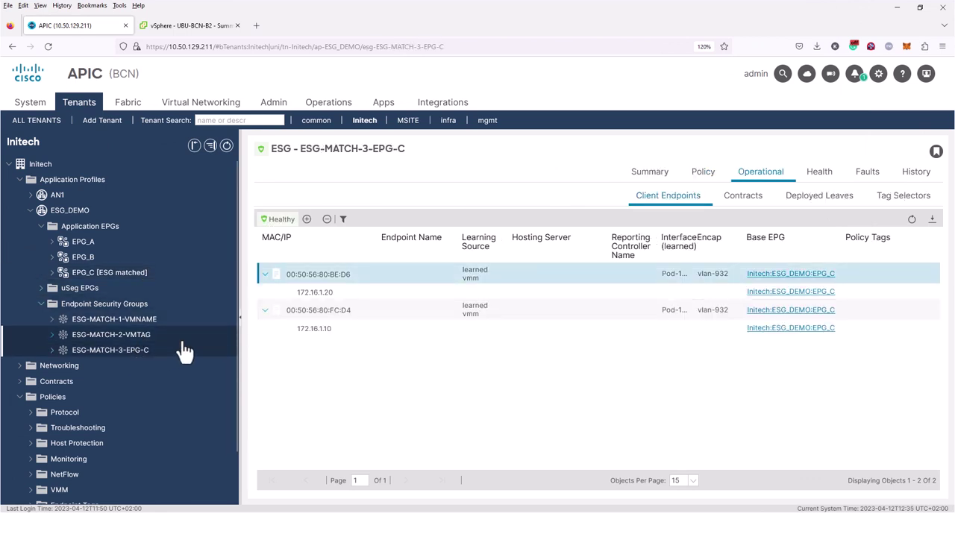
click(695, 182)
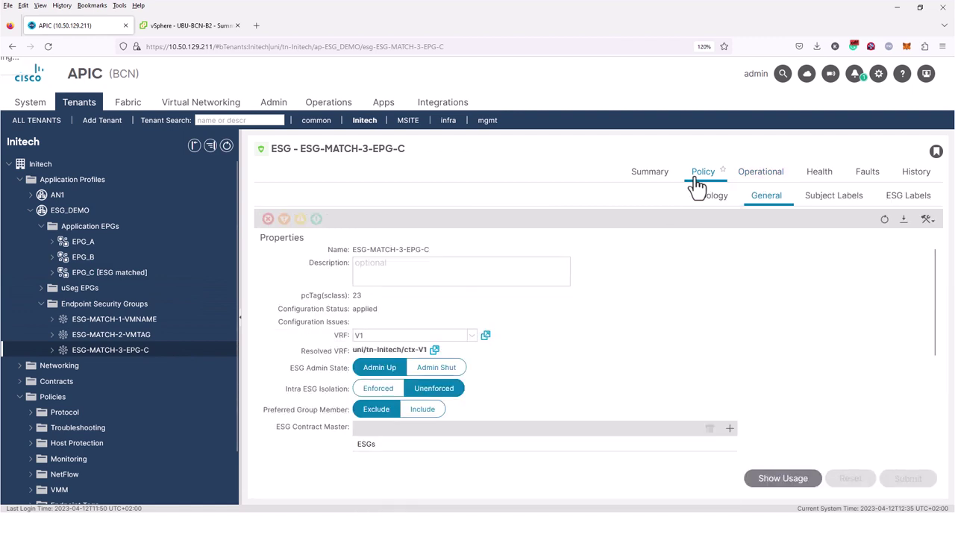
click(471, 336)
click(426, 389)
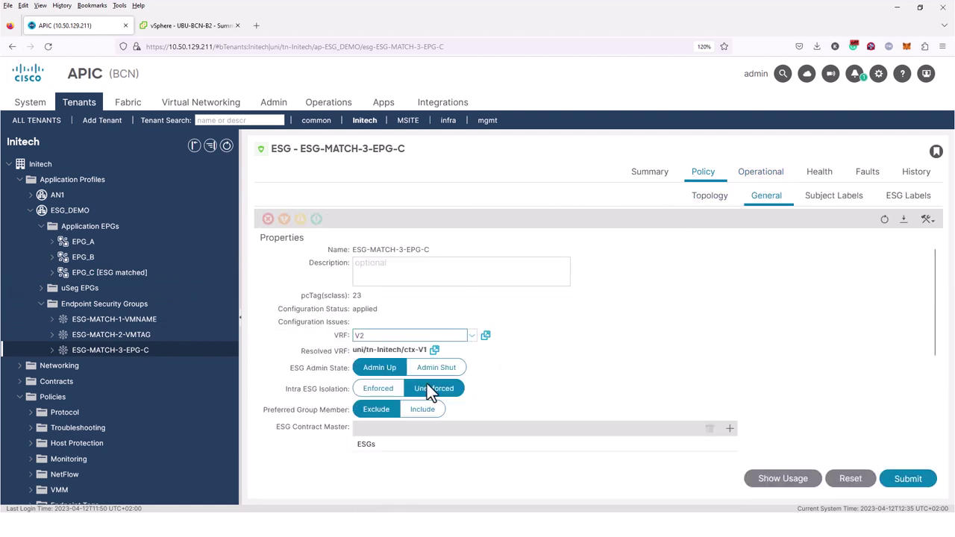
click(907, 479)
click(685, 412)
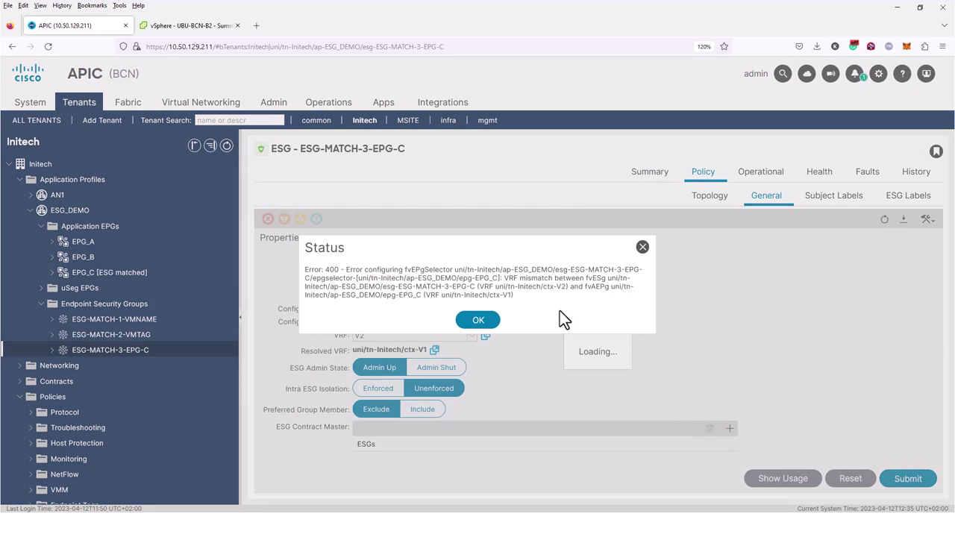
click(486, 319)
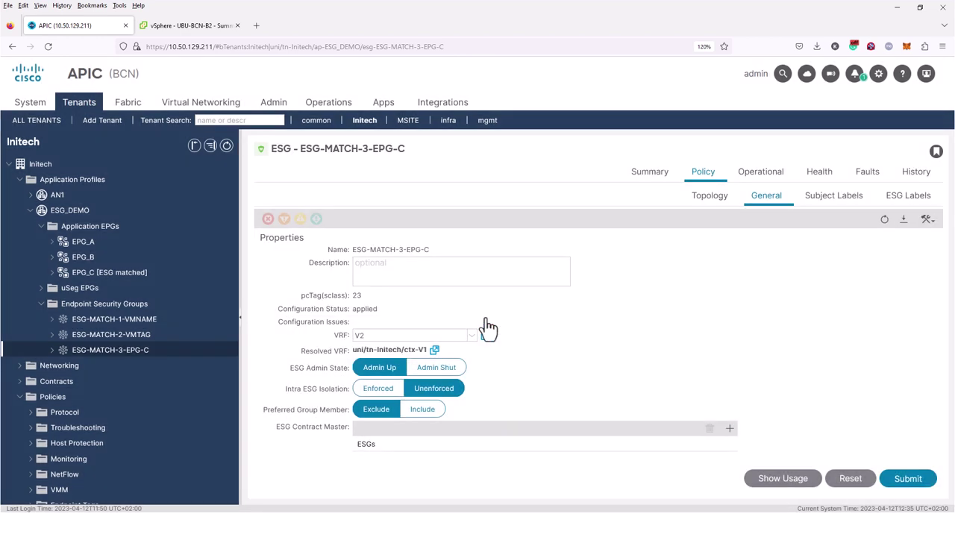
Delete the EPG_C selector from ESG-MATCH-3-EPG-C
click(51, 350)
click(99, 382)
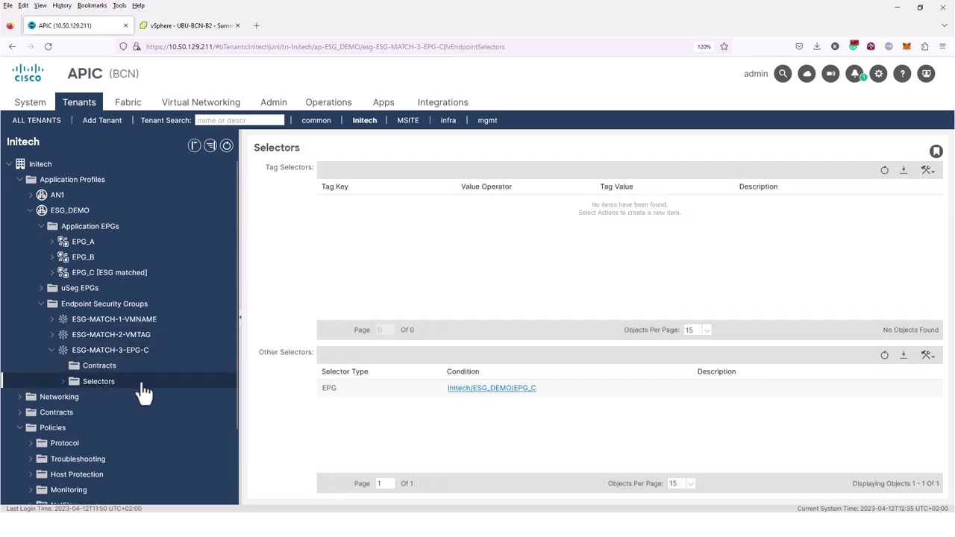
right_click(912, 395)
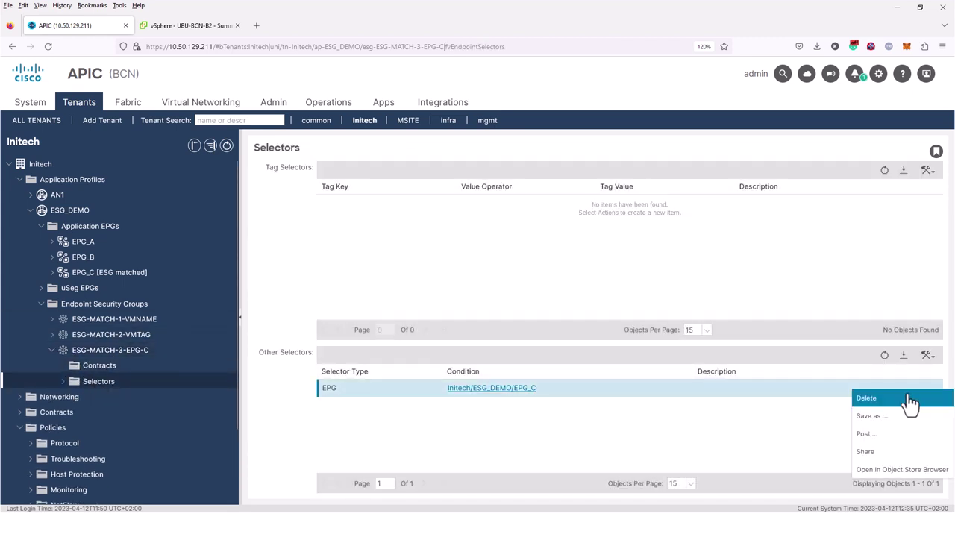
click(907, 398)
click(690, 410)
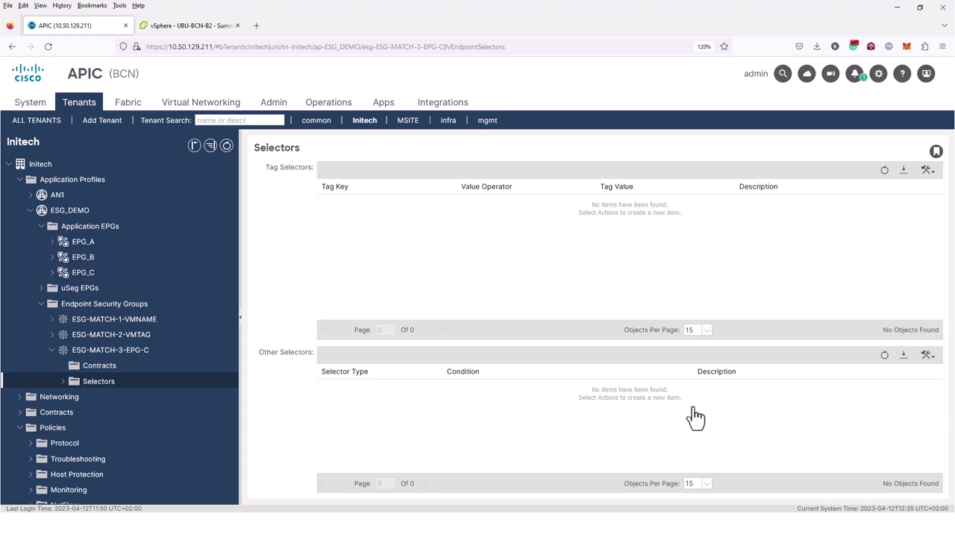
Set the VRF of ESG-MATCH-3-EPG-C to V2 in its general policy and submit the change
click(137, 353)
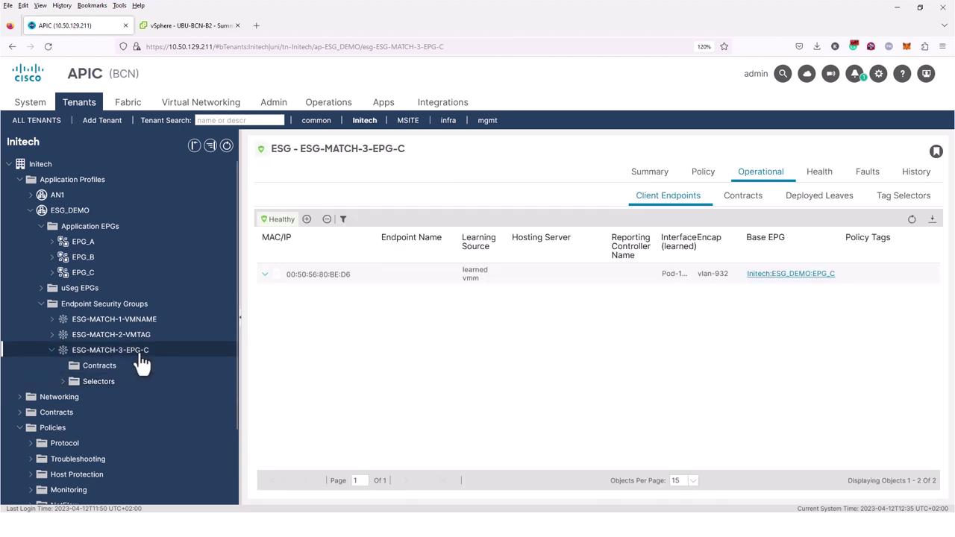
click(703, 174)
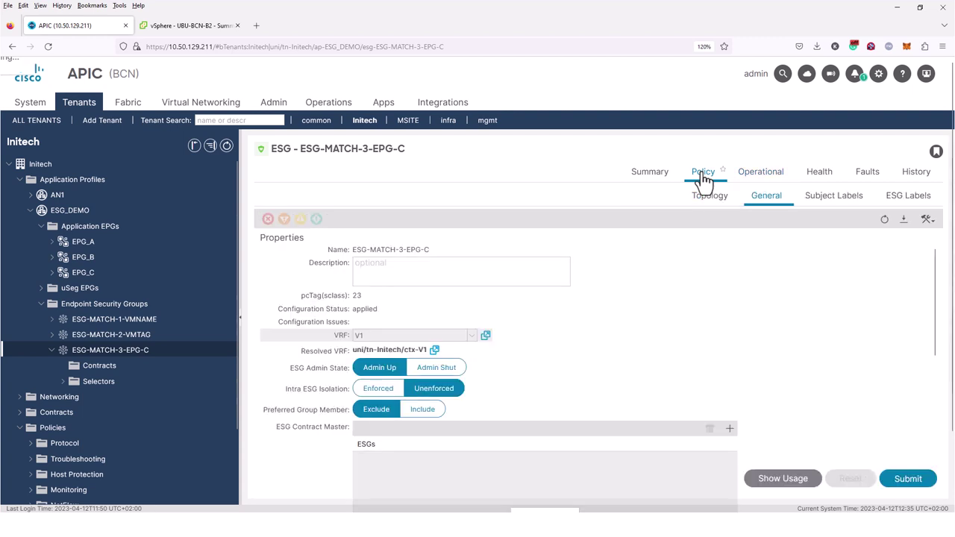
click(474, 336)
click(410, 385)
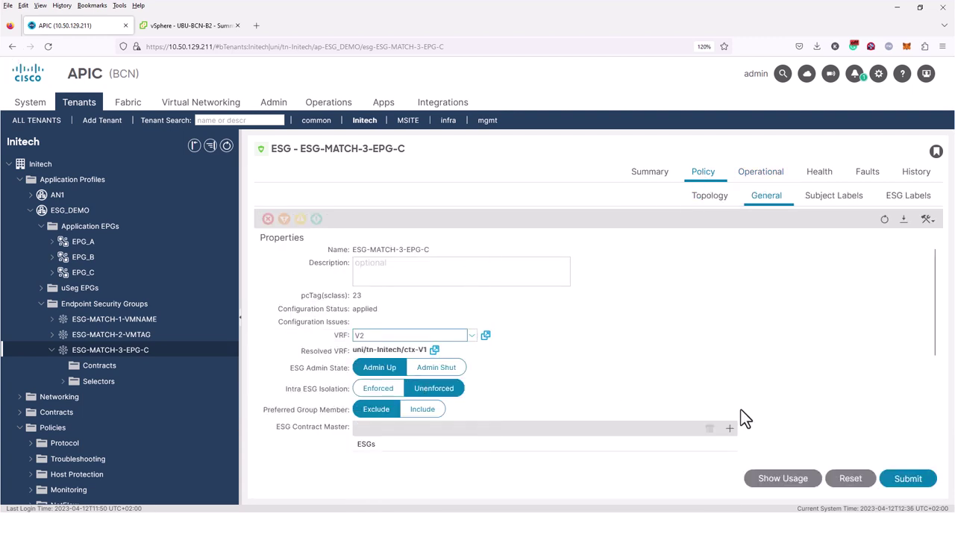
click(909, 478)
click(678, 409)
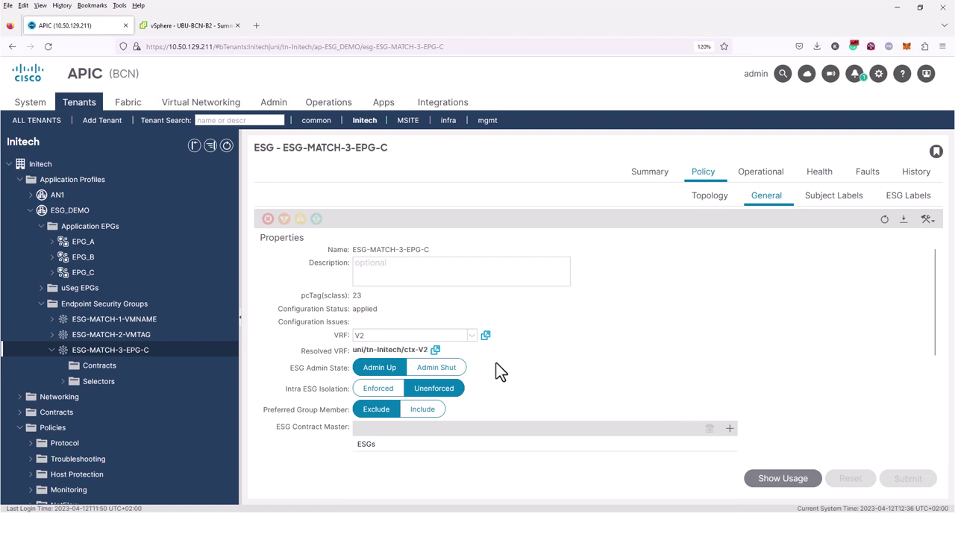
Assign bridge domain BD_C_172 to VRF V2 and submit the change despite its policy usage
click(20, 398)
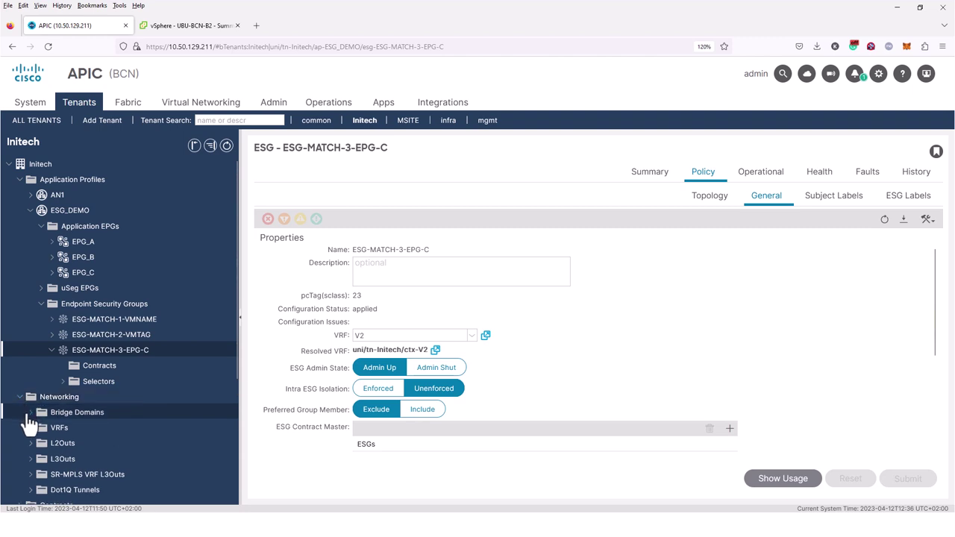
click(28, 415)
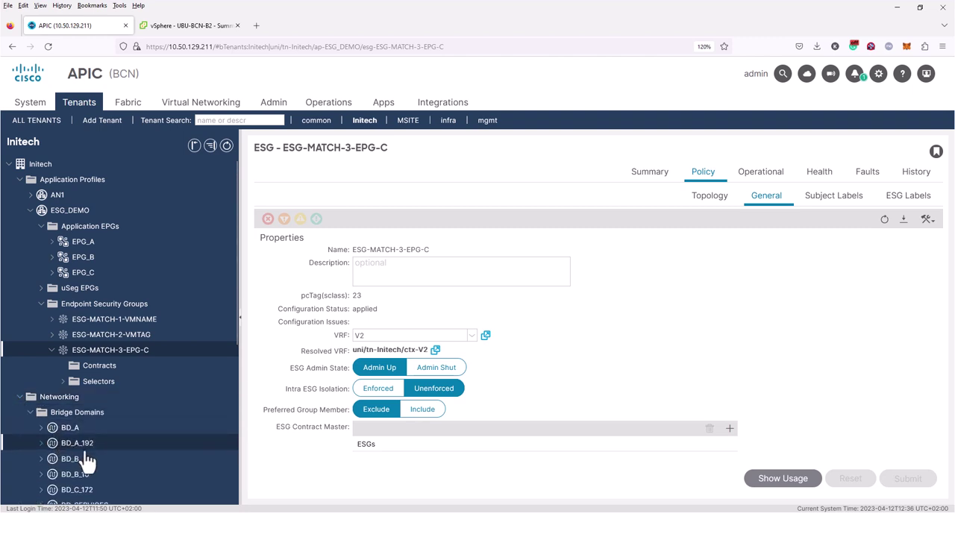
scroll(91, 463, down, 2)
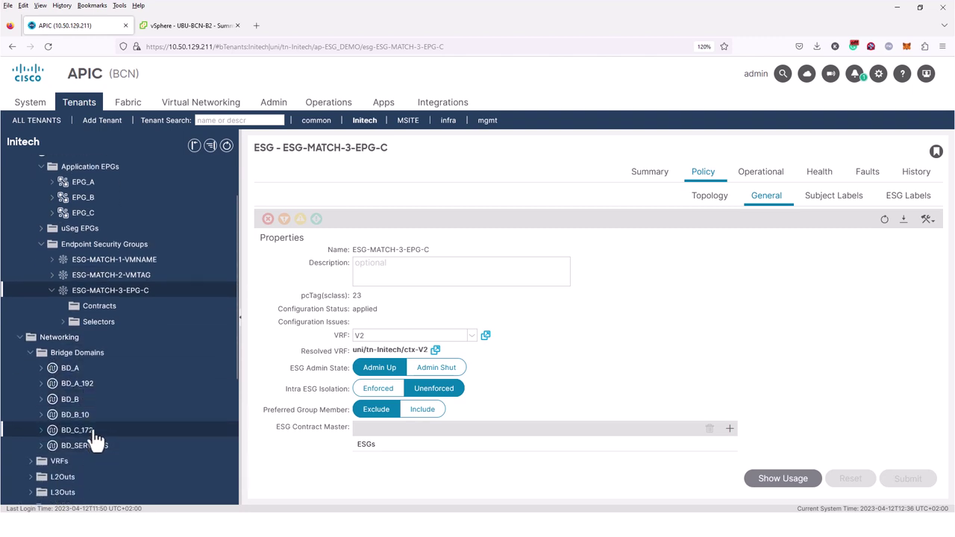
click(94, 435)
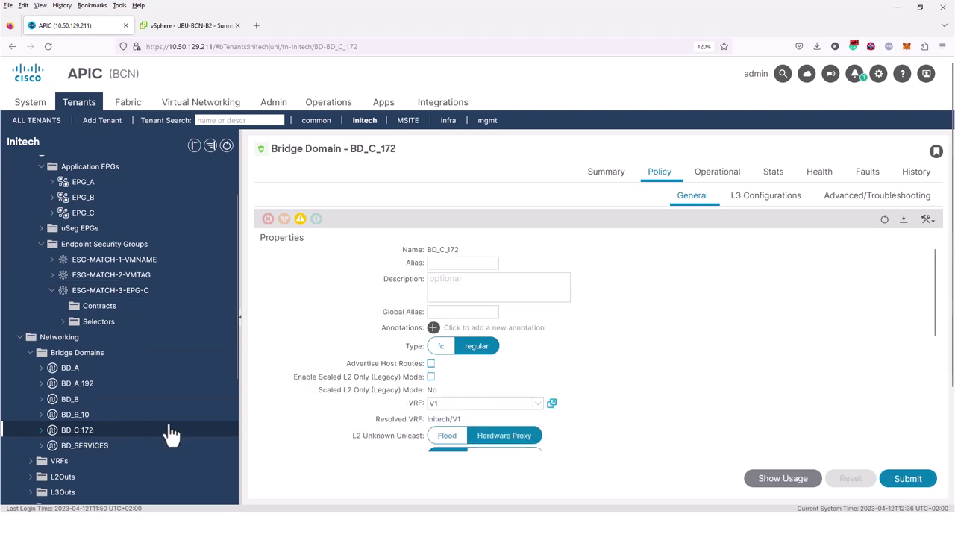
click(536, 404)
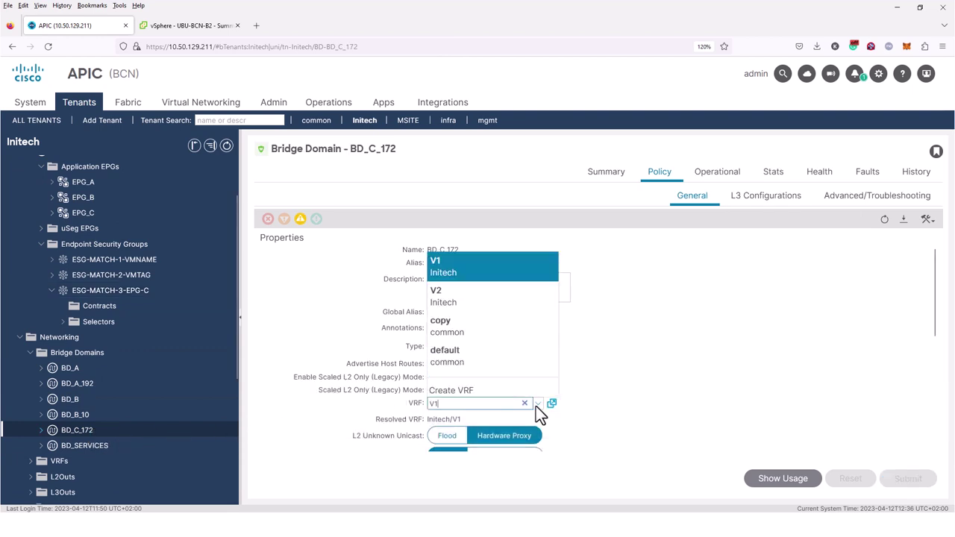
click(499, 297)
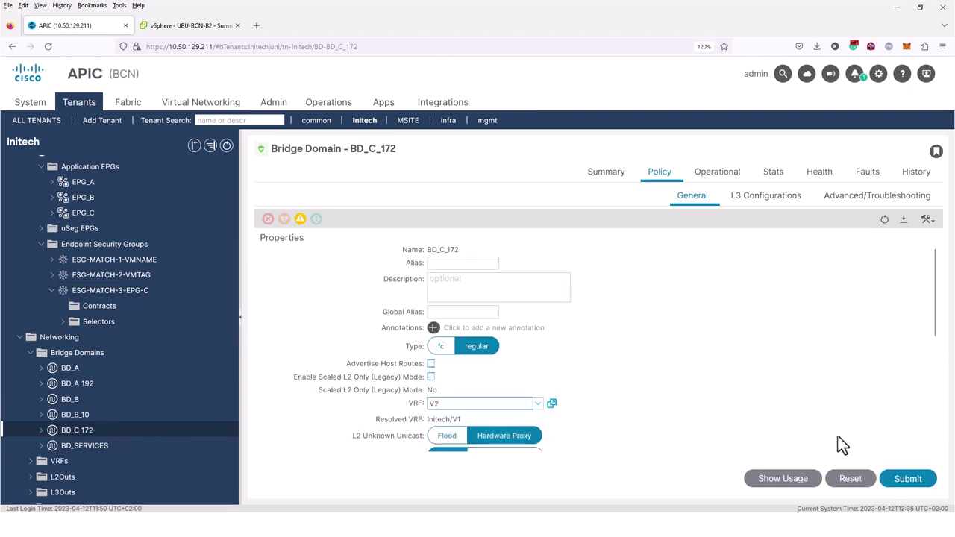
click(901, 481)
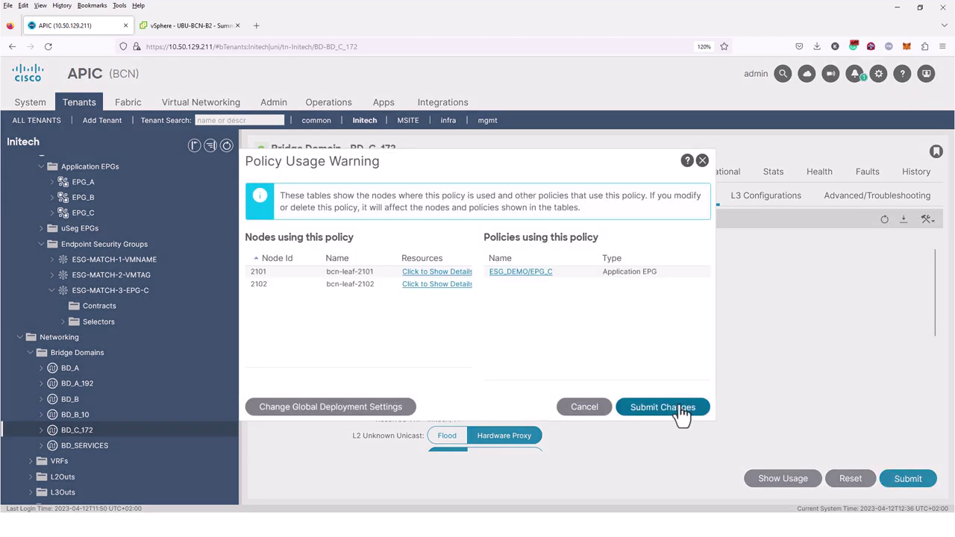
click(681, 412)
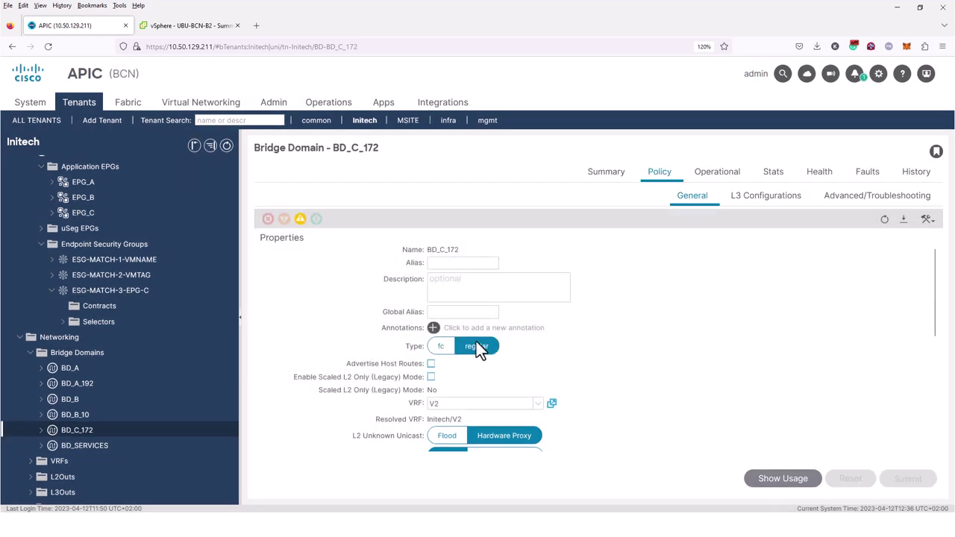
Create an EPG selector for EPG_C of ESG_DEMO in ESG-MATCH-3-EPG-C
click(113, 325)
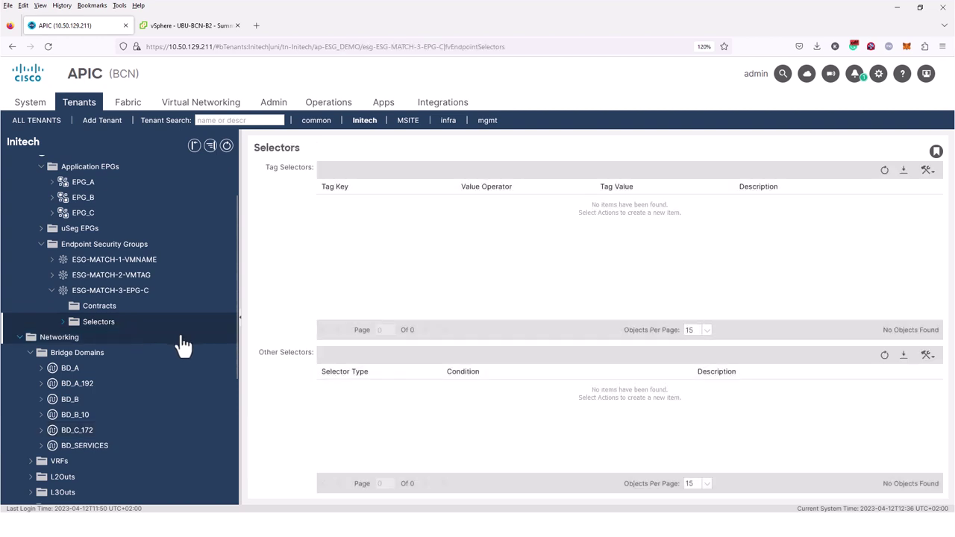
click(928, 356)
click(922, 378)
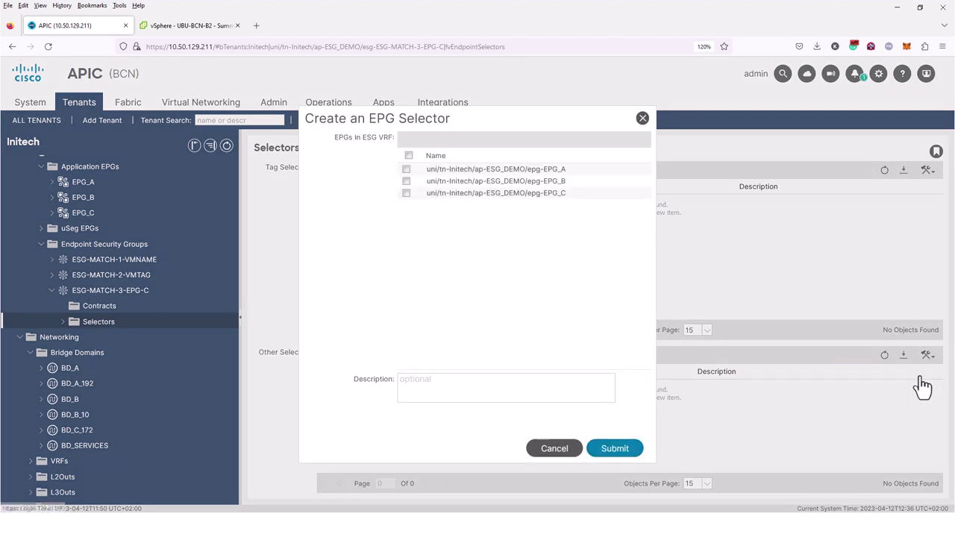
click(406, 193)
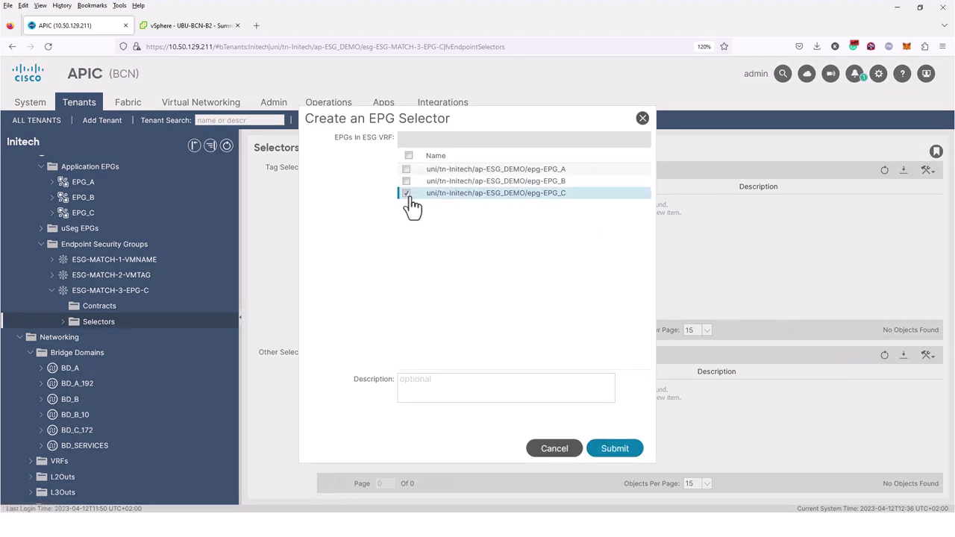
click(614, 449)
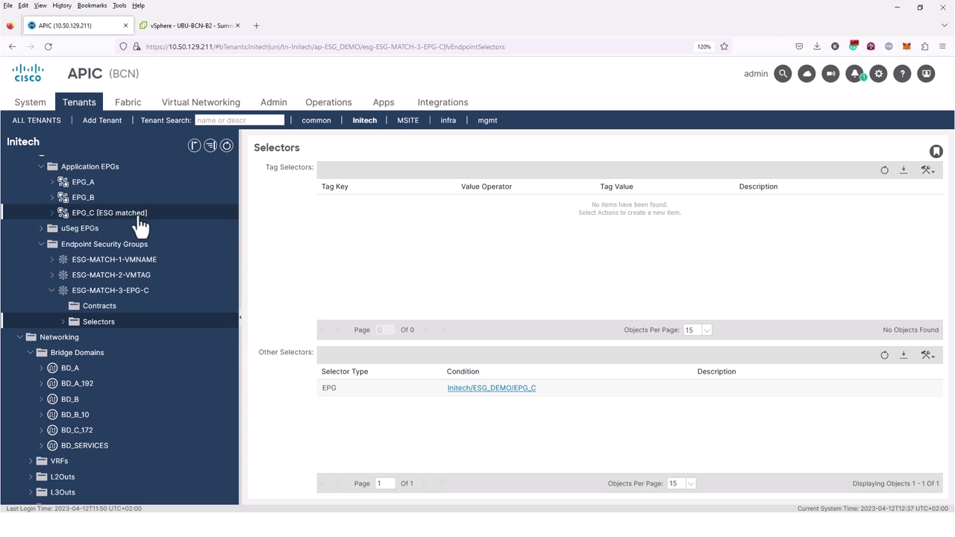
Check the client endpoints of ESG-MATCH-3-EPG-C, refreshing the list
click(130, 295)
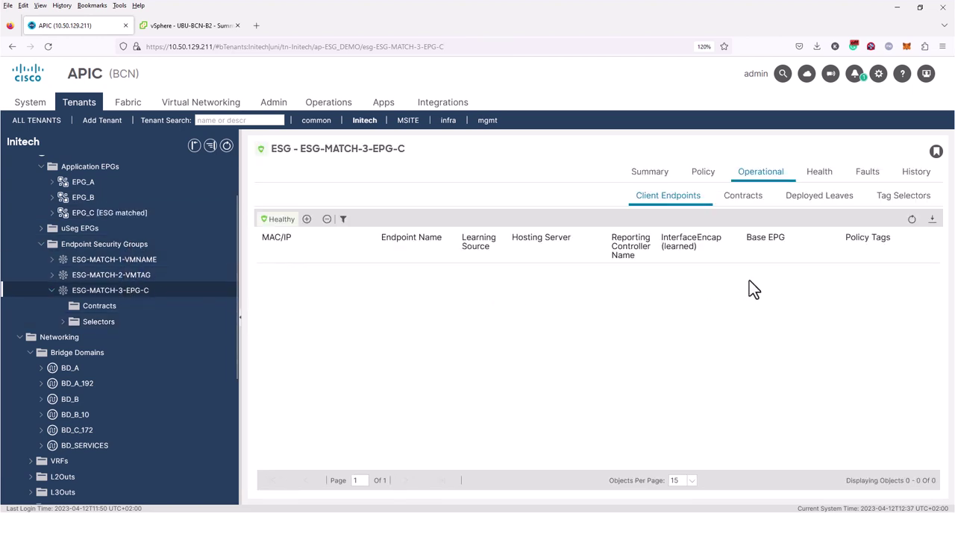
click(912, 219)
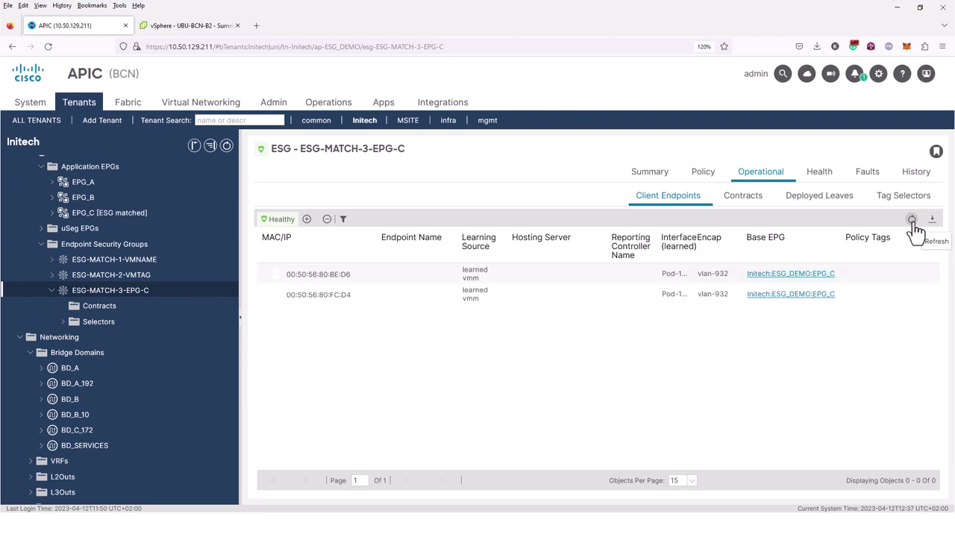
click(912, 220)
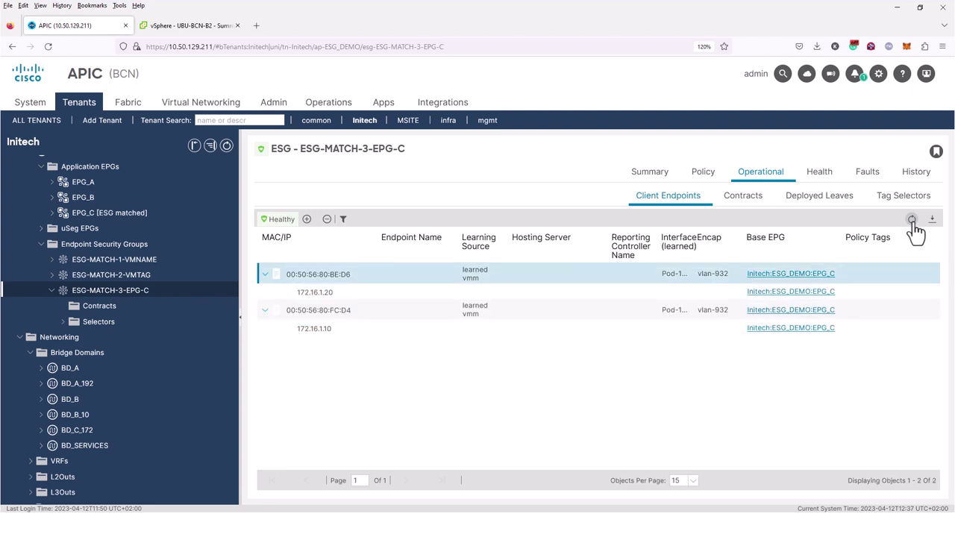
Allow micro-segmentation on EPG_C's VMM domain association with VMware/VC_BCN
click(87, 214)
click(53, 214)
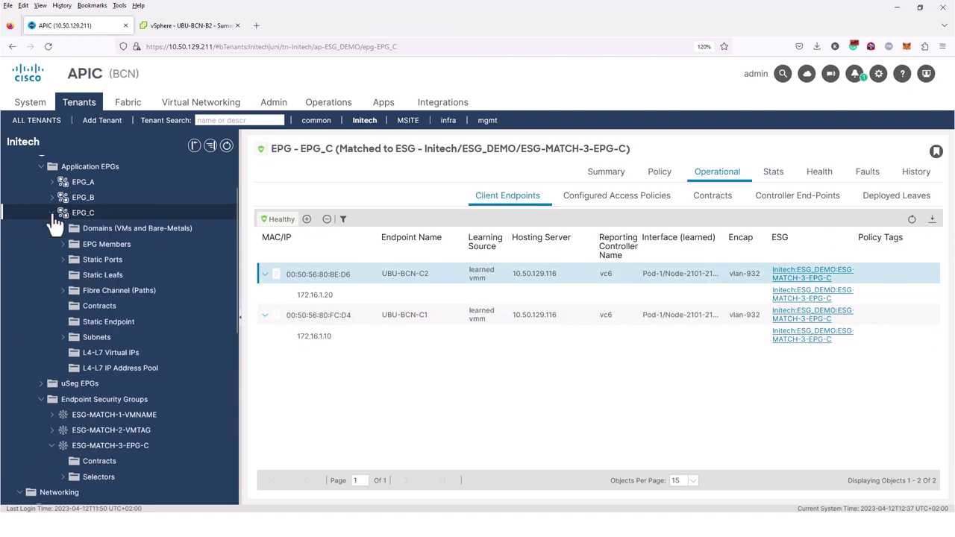
click(94, 228)
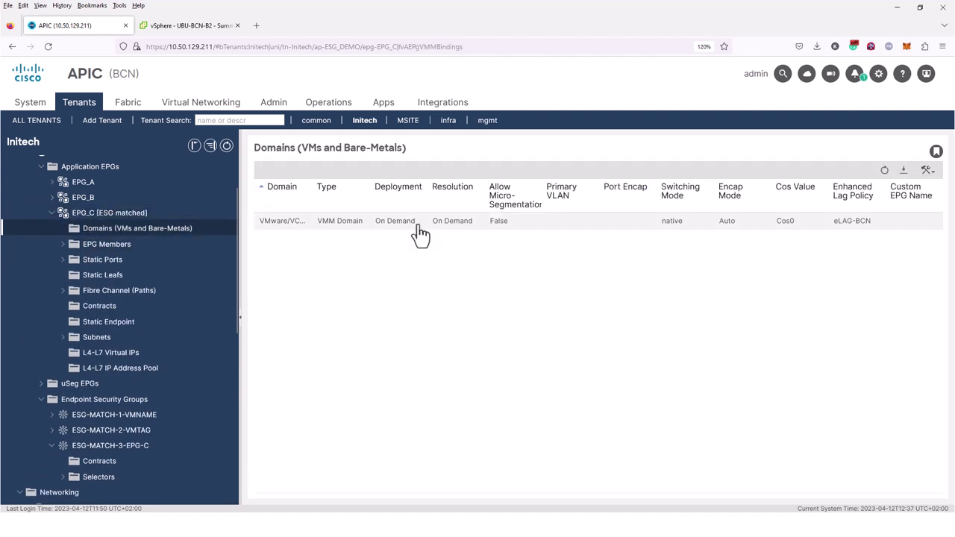
double_click(419, 228)
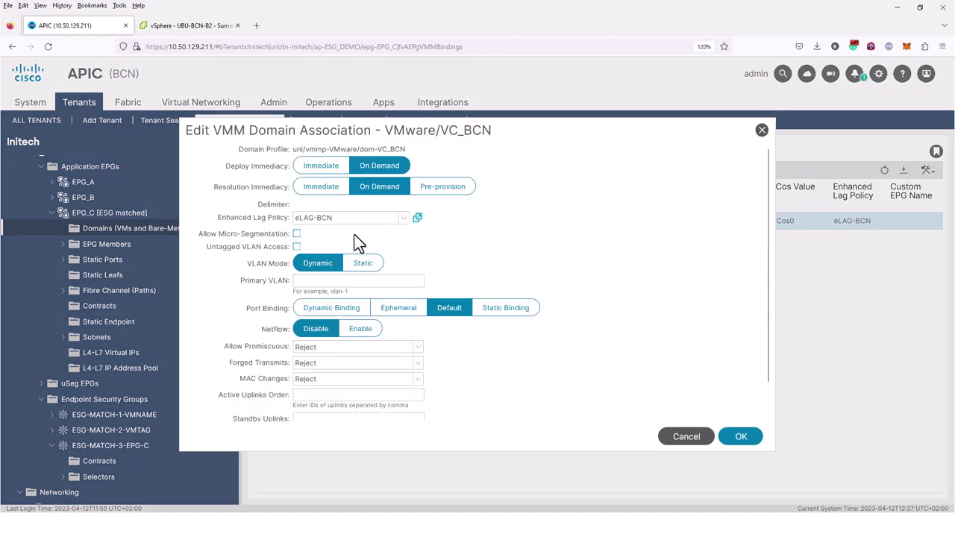
click(296, 233)
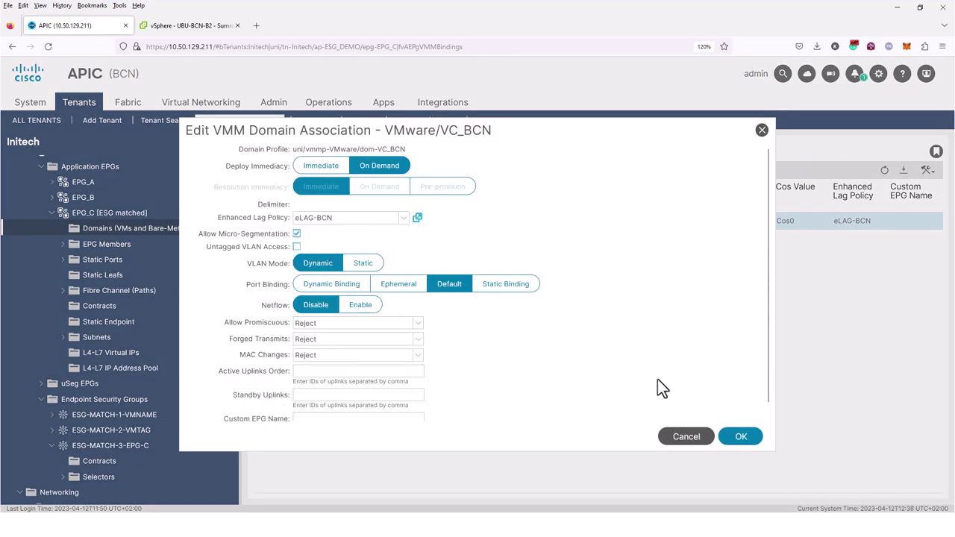
click(745, 439)
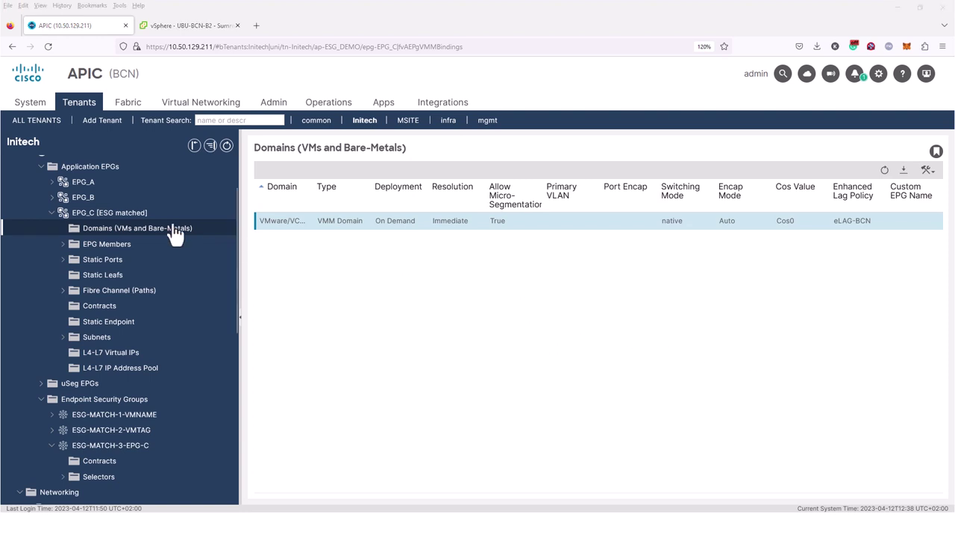
Compare the client endpoints and ESG assignments of EPG_C, ESG-MATCH-3-EPG-C and ESG-MATCH-1-VMNAME
click(148, 215)
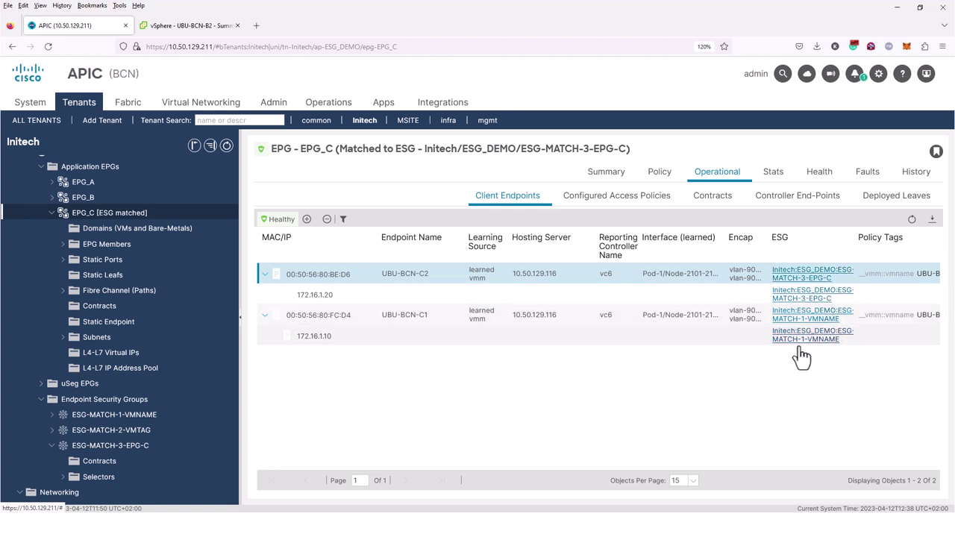
click(139, 451)
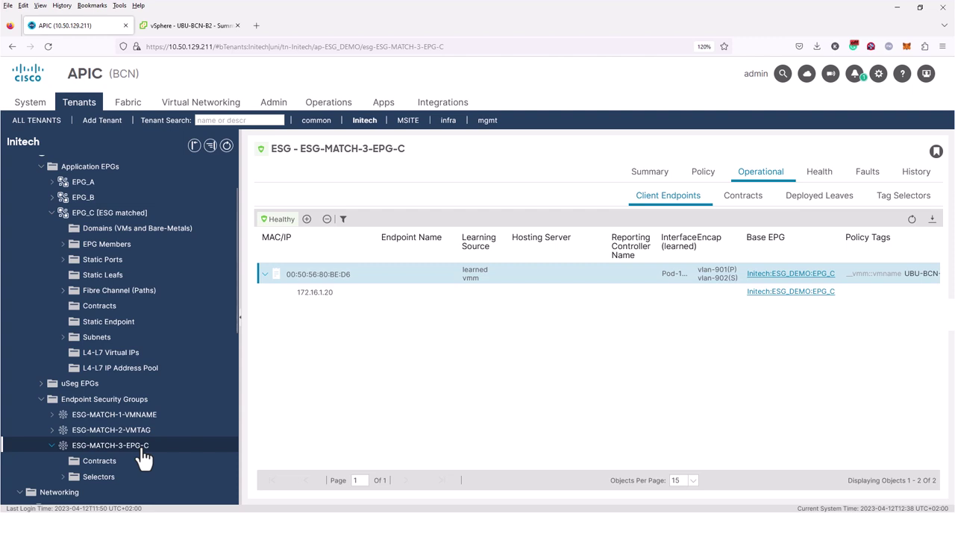
click(124, 422)
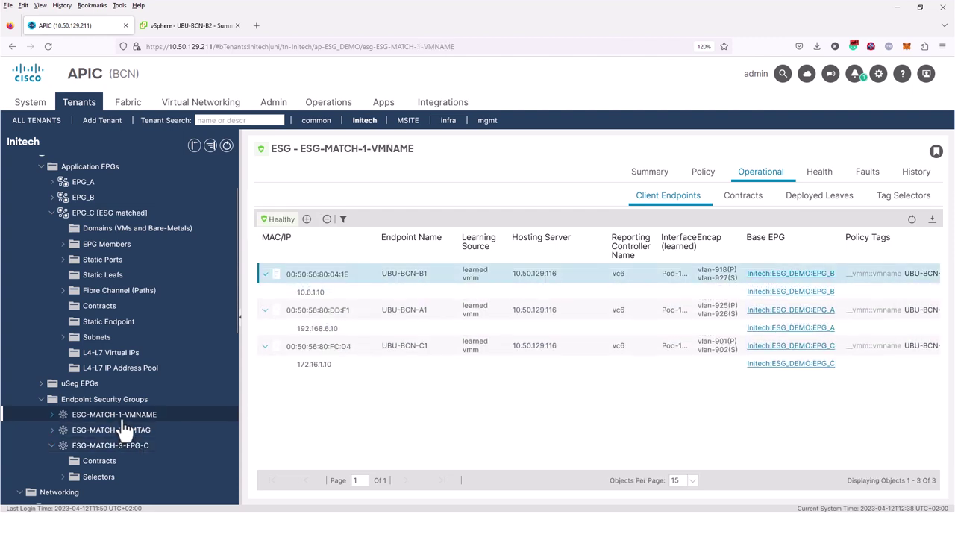